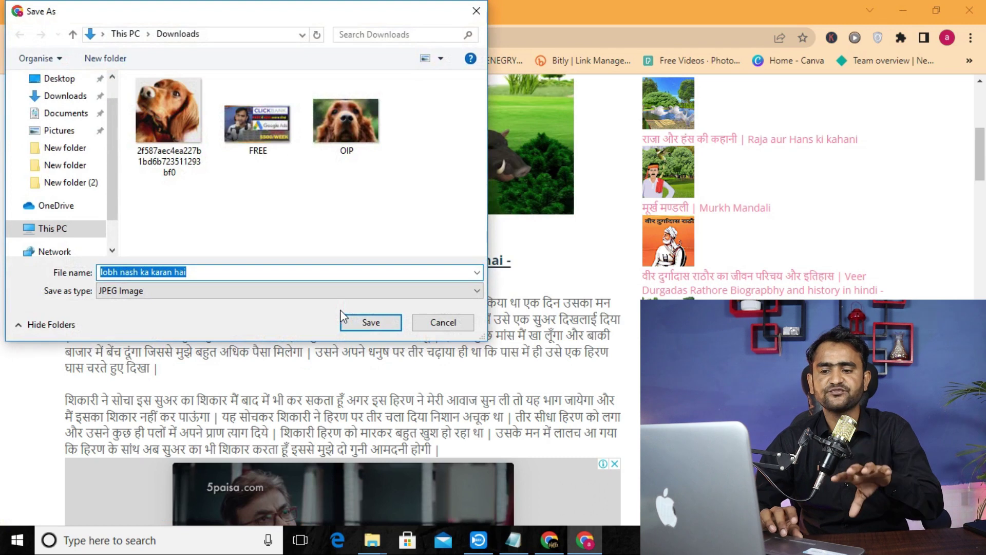
Step: Save the story's picture to Downloads as the JPEG image "lobh nash ka karan hai"
{"action": "left_click", "coordinate": [368, 323]}
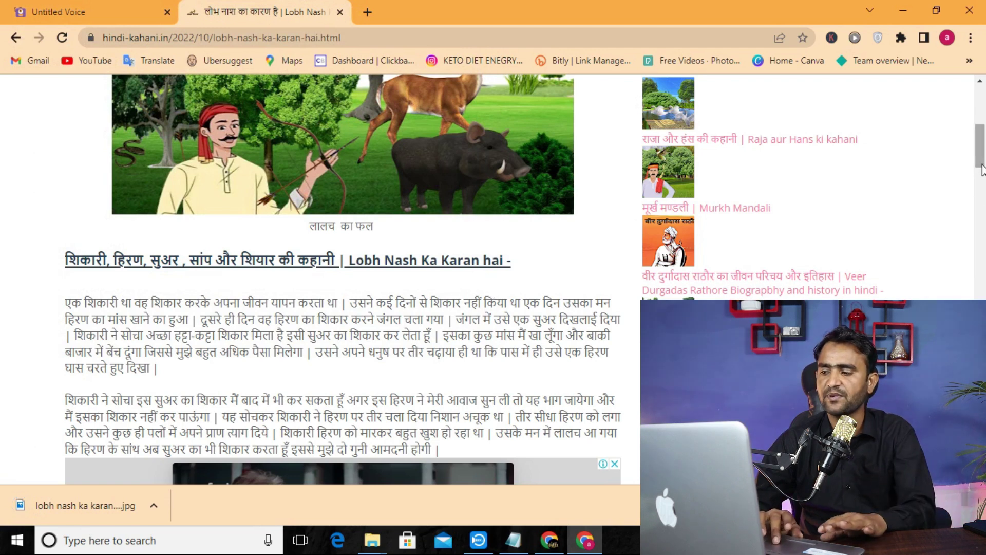
{"action": "left_click_drag", "start_coordinate": [982, 170], "coordinate": [982, 141]}
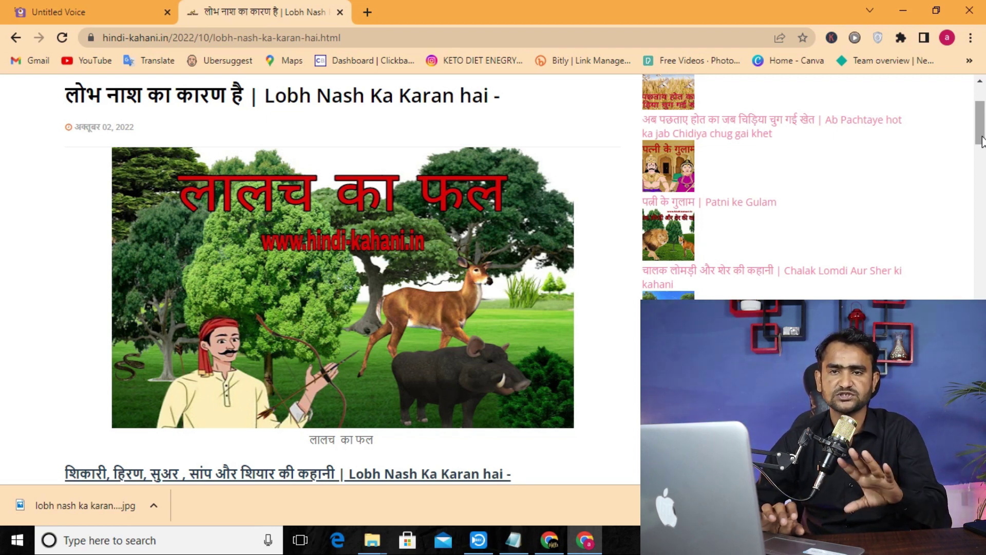
Step: Switch to Wondershare Filmora9 in a reduced window over the desktop and dismiss its Message Center
{"action": "left_click", "coordinate": [905, 6]}
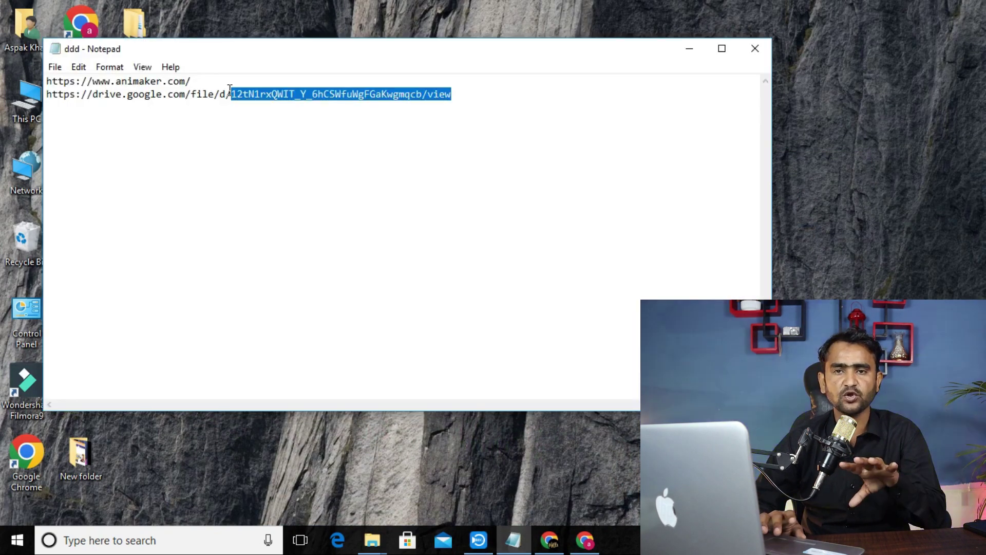
{"action": "left_click", "coordinate": [690, 50]}
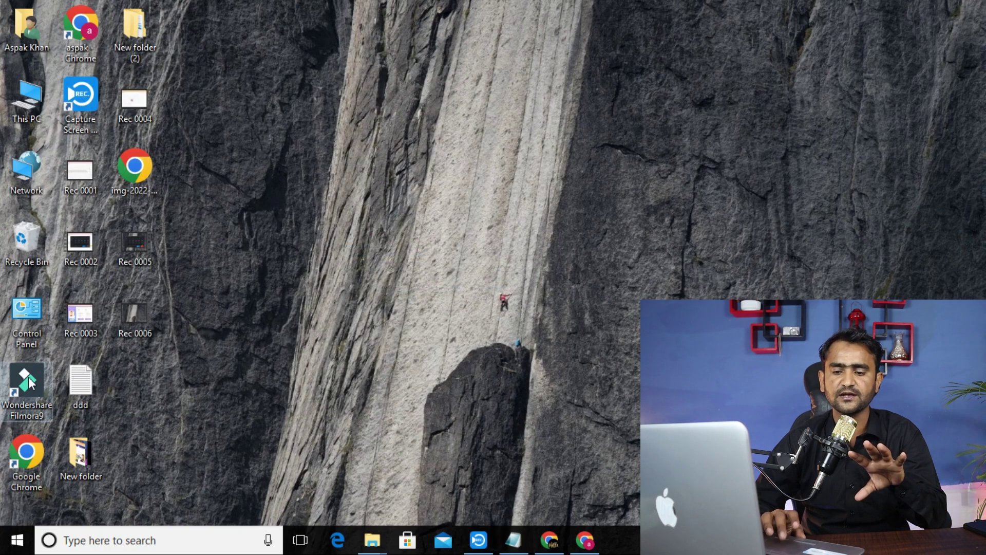
{"action": "double_click", "coordinate": [31, 383]}
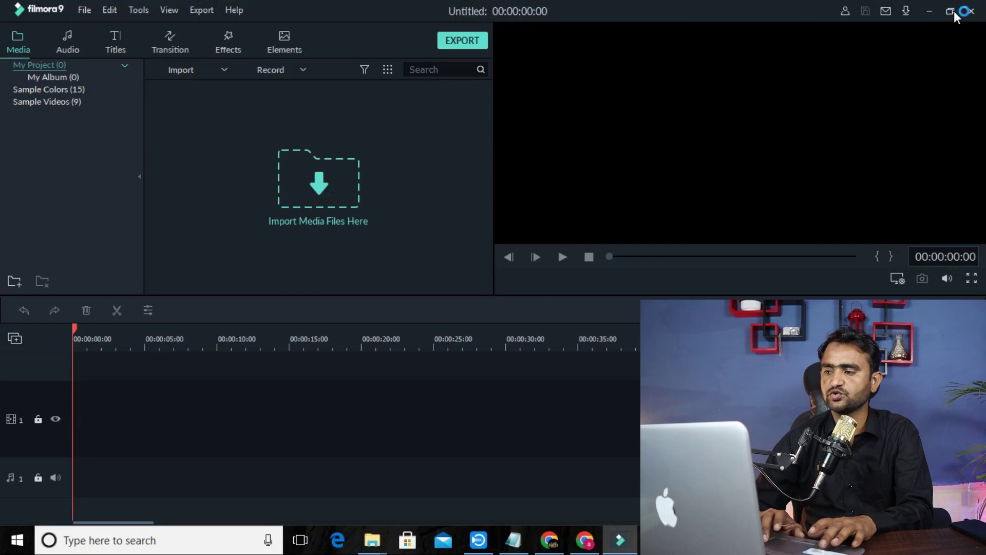
{"action": "left_click", "coordinate": [954, 11]}
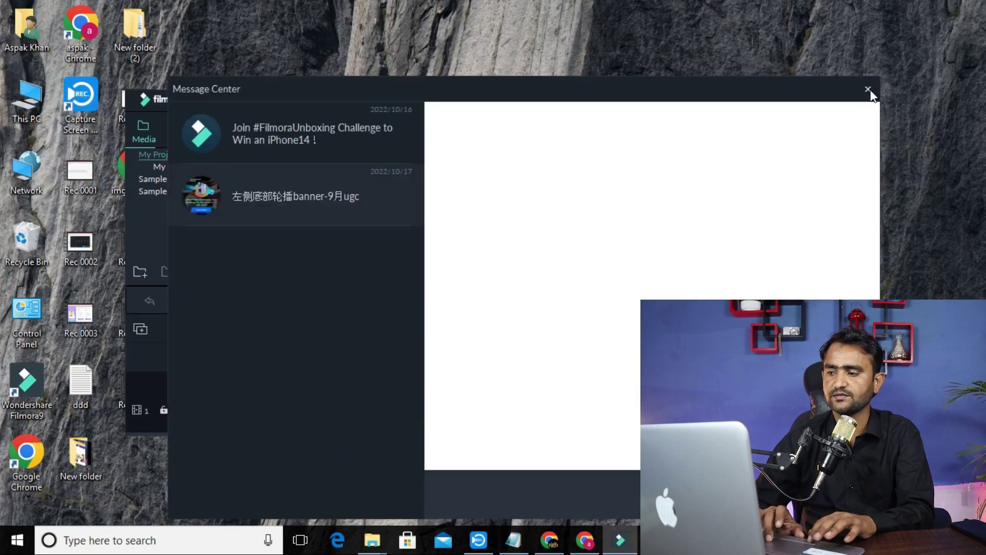
{"action": "left_click", "coordinate": [868, 90]}
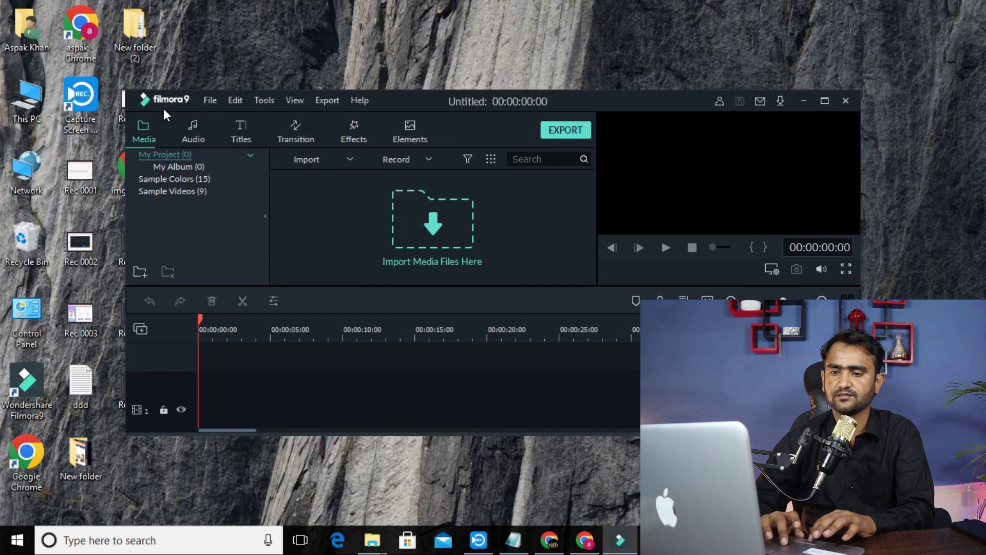
Step: Import the recording Rec 0007 from the desktop into the media library without creating a proxy file
{"action": "left_click_drag", "start_coordinate": [163, 109], "coordinate": [299, 117]}
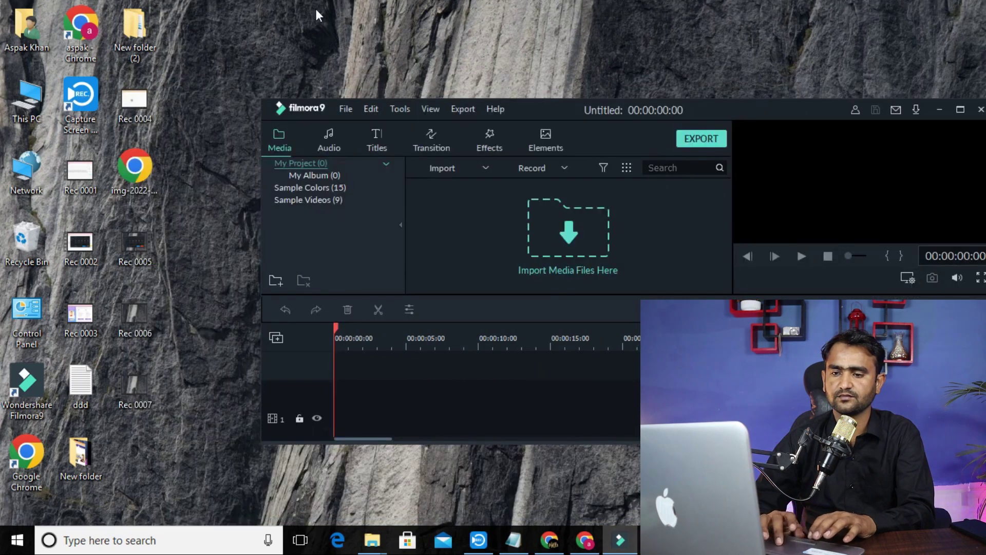
{"action": "left_click_drag", "start_coordinate": [140, 389], "coordinate": [490, 215]}
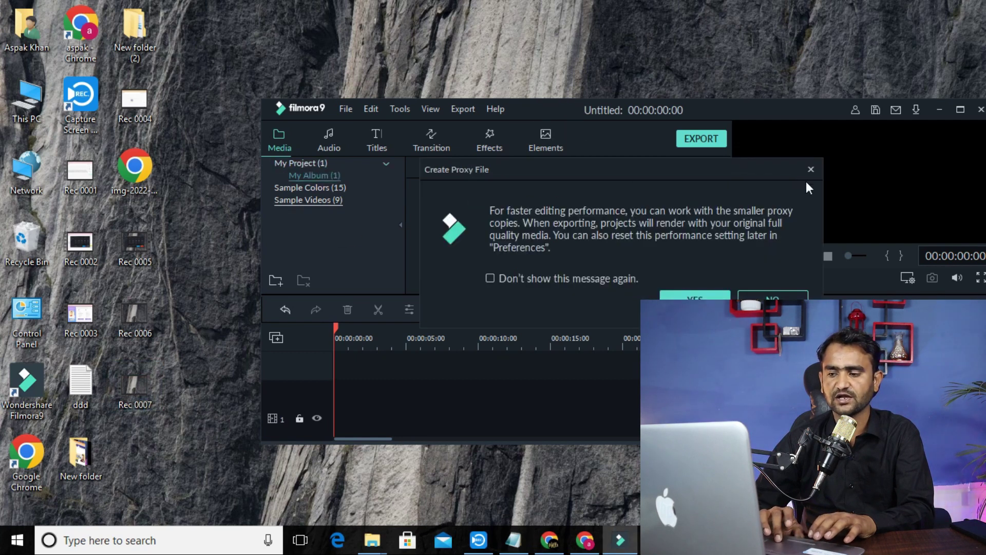
{"action": "left_click", "coordinate": [773, 296]}
Step: Add Rec 0007 to the timeline with the project settings unchanged and delete the part after 00:00:27:14
{"action": "left_click_drag", "start_coordinate": [807, 114], "coordinate": [665, 115]}
{"action": "left_click", "coordinate": [816, 117]}
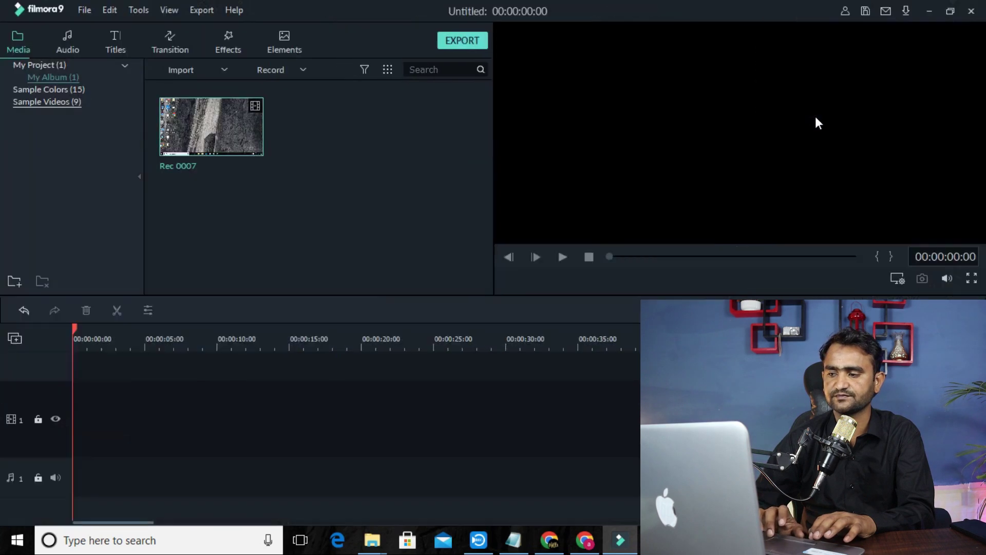
{"action": "left_click", "coordinate": [210, 131]}
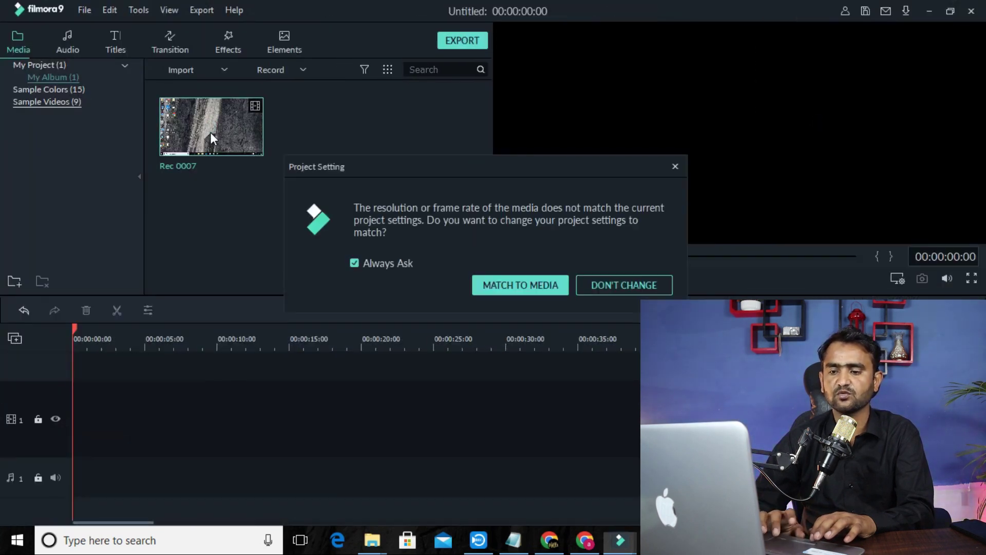
{"action": "left_click", "coordinate": [601, 286]}
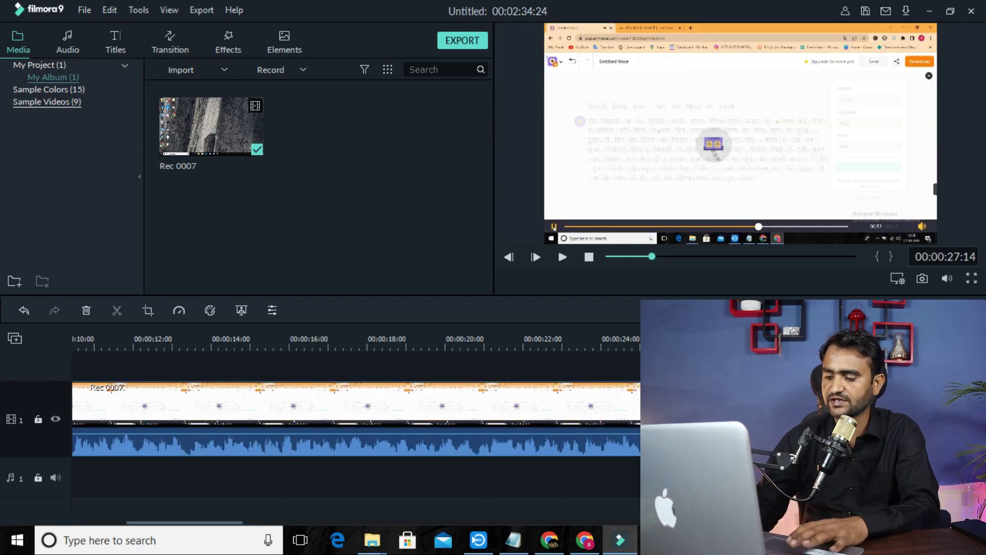
{"action": "key", "text": "Delete"}
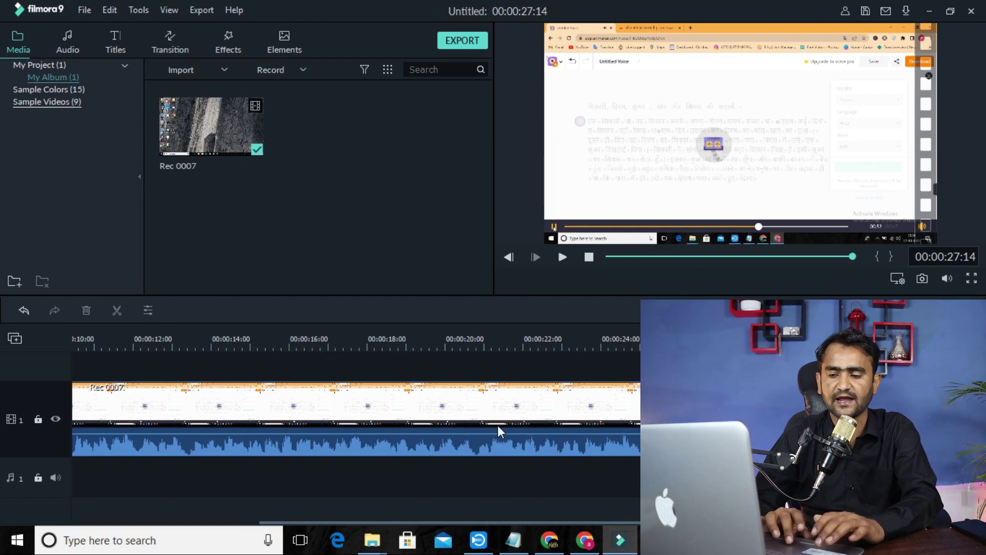
Step: Detach the audio from the Rec 0007 clip and delete its video part from the timeline
{"action": "right_click", "coordinate": [447, 419]}
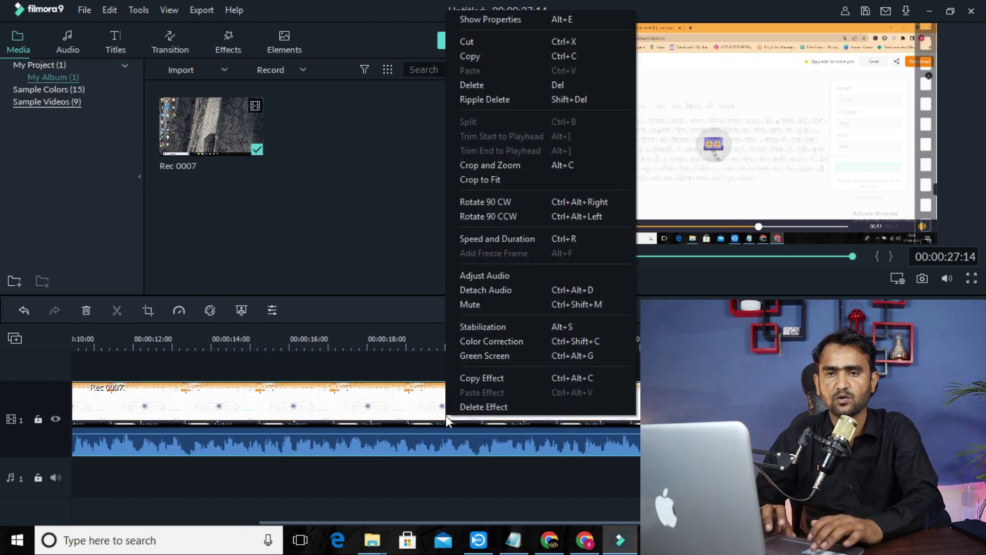
{"action": "left_click", "coordinate": [523, 291]}
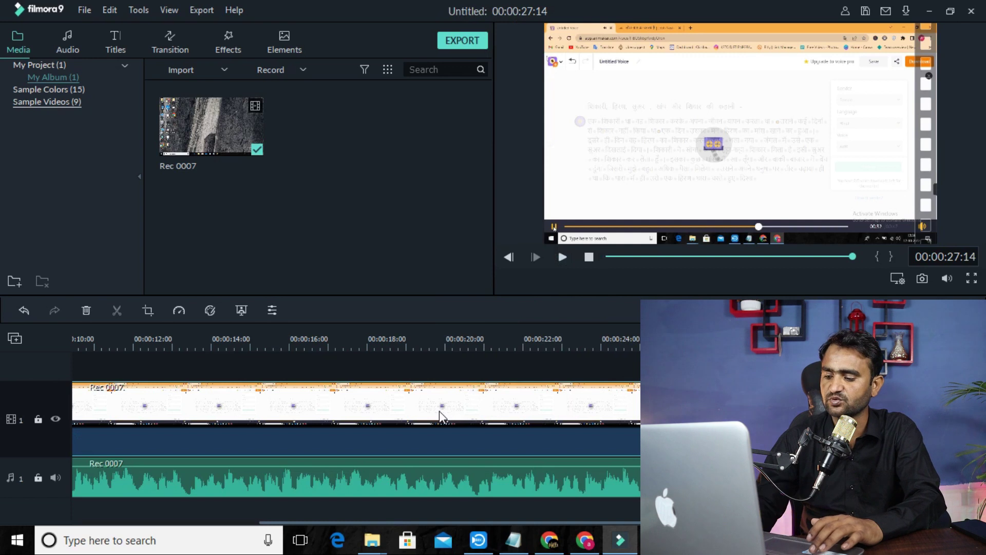
{"action": "key", "text": "Delete"}
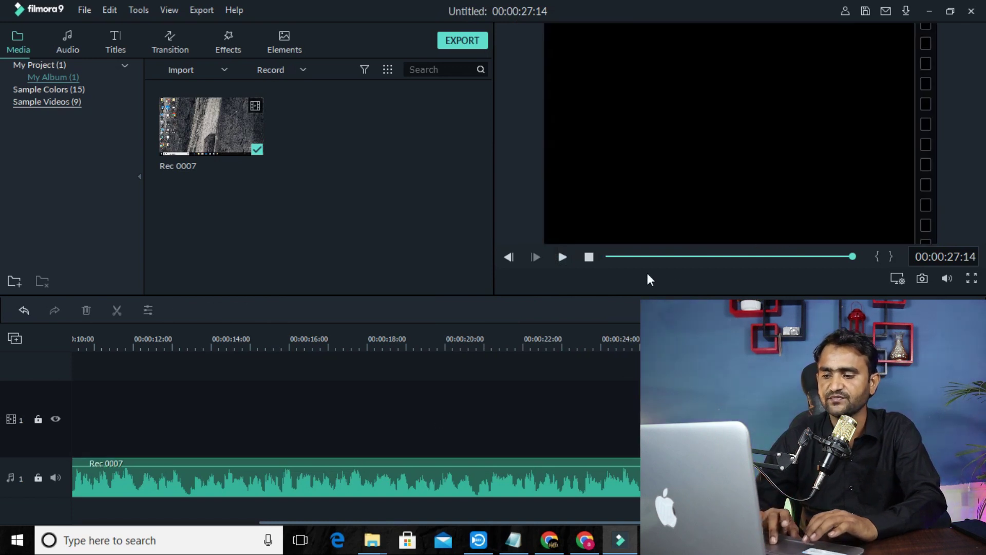
{"action": "left_click_drag", "start_coordinate": [636, 258], "coordinate": [591, 267]}
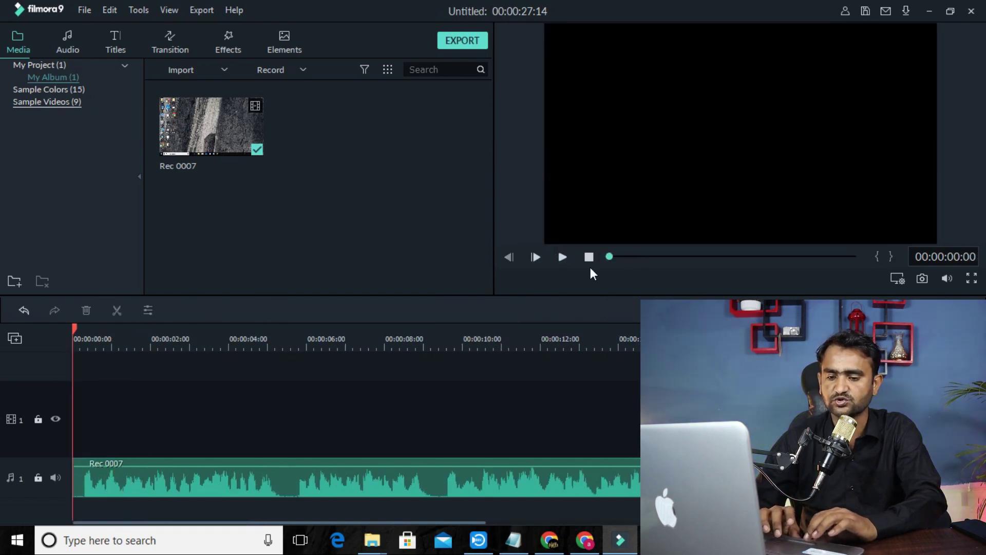
Step: Import the image "lobh nash ka karan hai" from the Downloads folder into the project's media library
{"action": "left_click", "coordinate": [951, 11]}
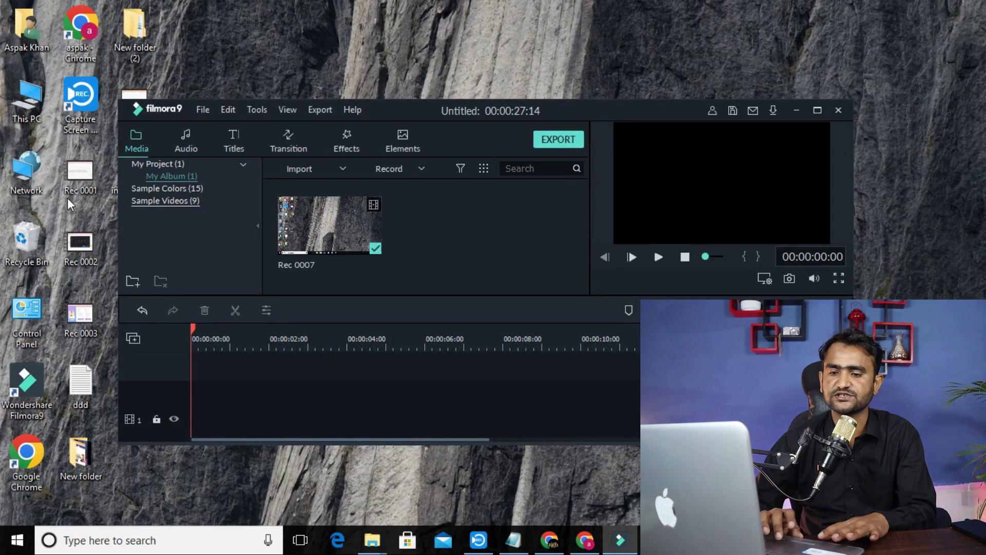
{"action": "double_click", "coordinate": [27, 100]}
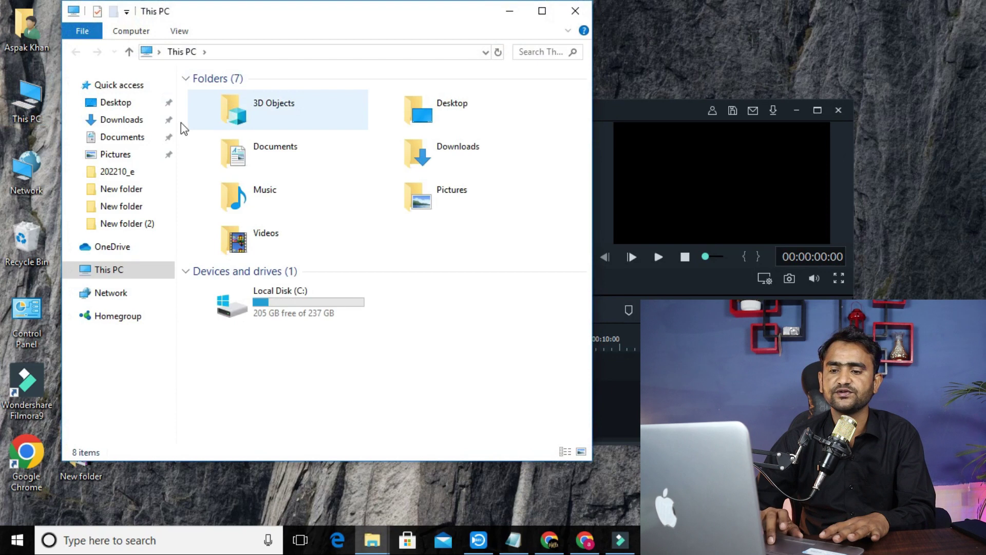
{"action": "left_click", "coordinate": [121, 120]}
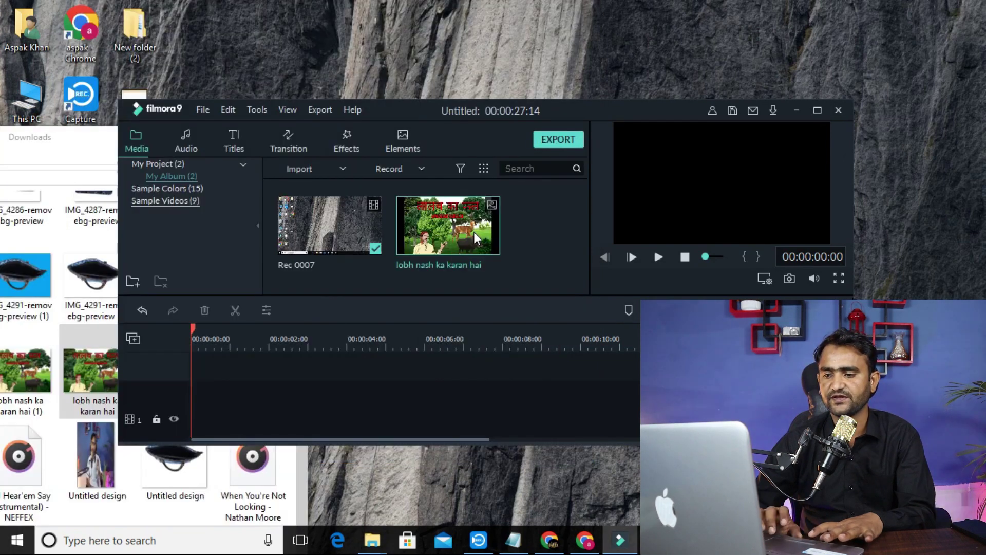
{"action": "left_click", "coordinate": [98, 147]}
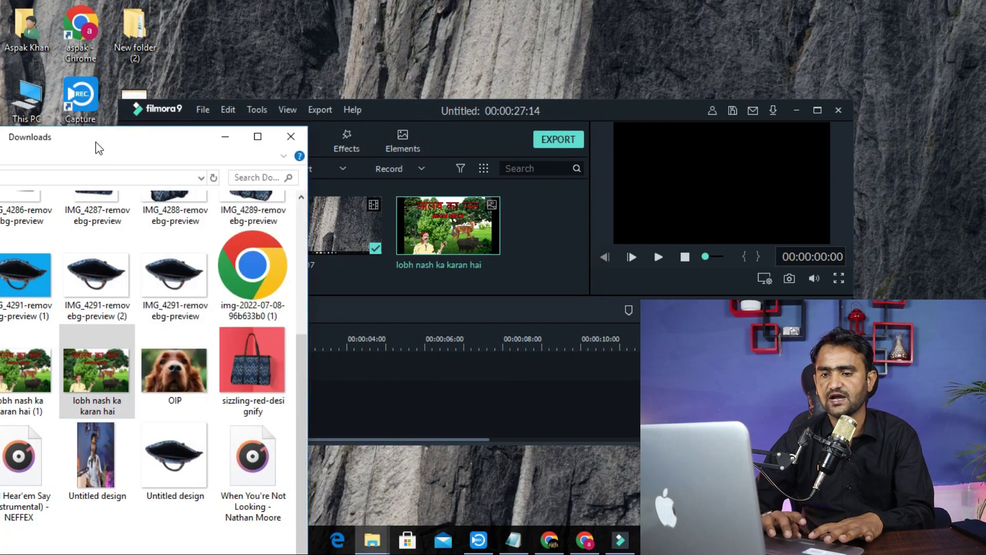
{"action": "left_click", "coordinate": [283, 140]}
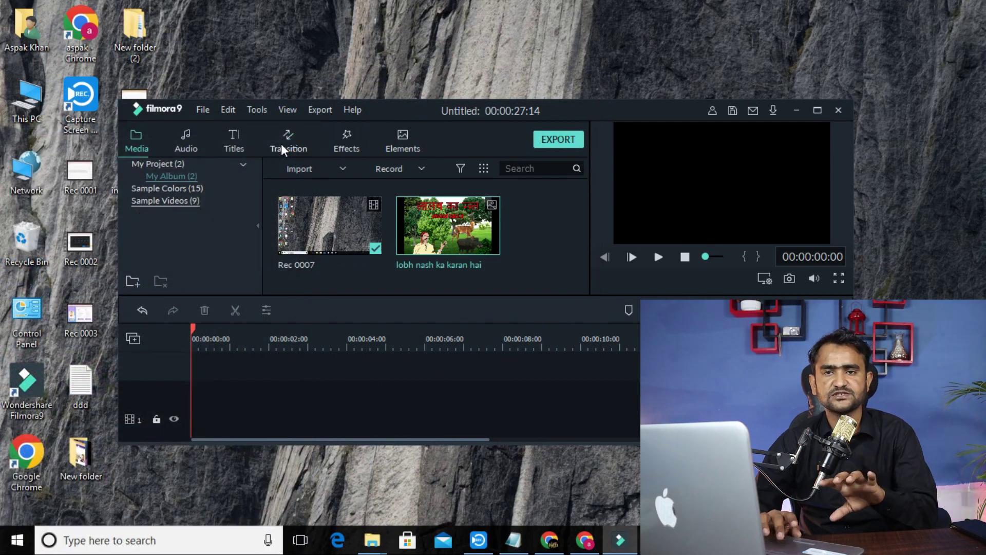
Step: Switch to Chrome, open YouTube in a new tab and go to the channel's video management in YouTube Studio
{"action": "left_click", "coordinate": [585, 540]}
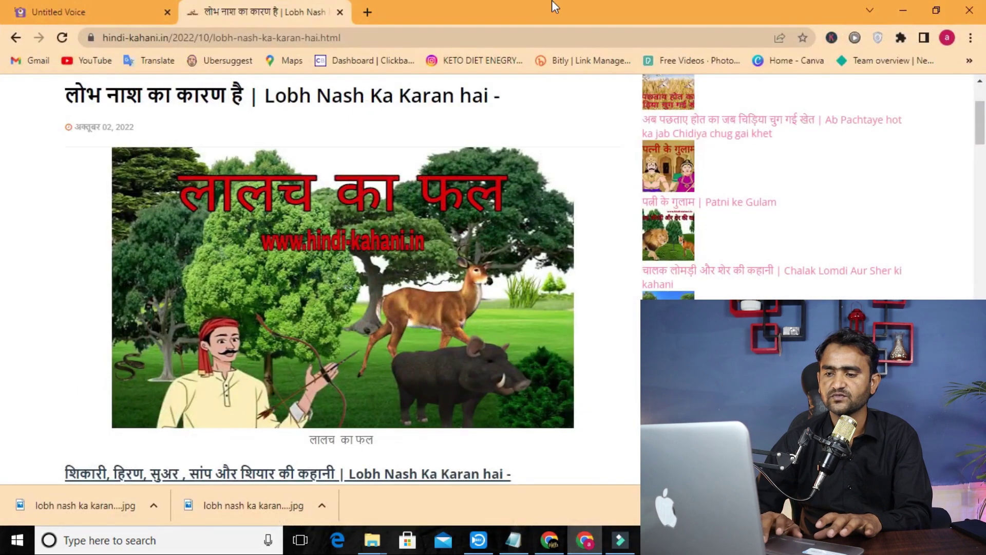
{"action": "left_click", "coordinate": [367, 12]}
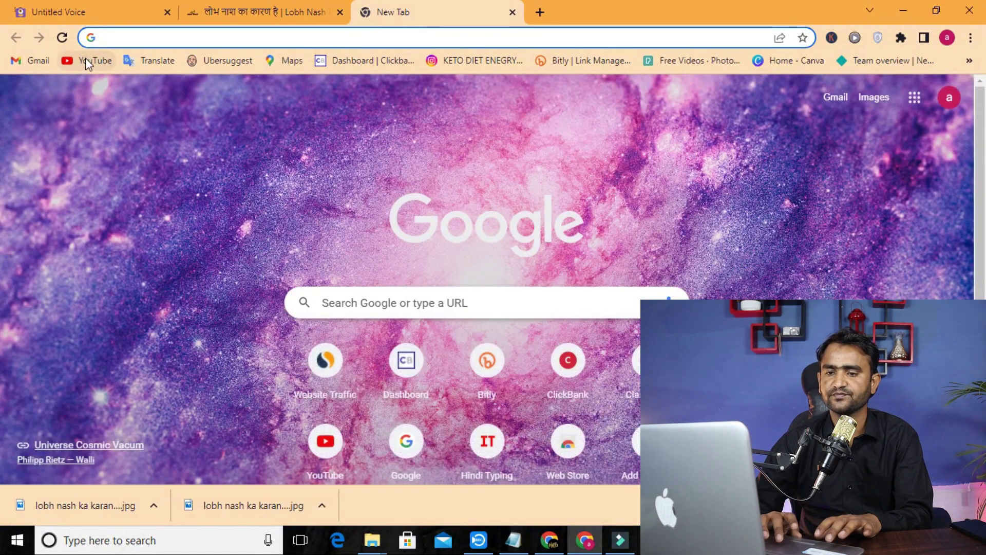
{"action": "left_click", "coordinate": [85, 62]}
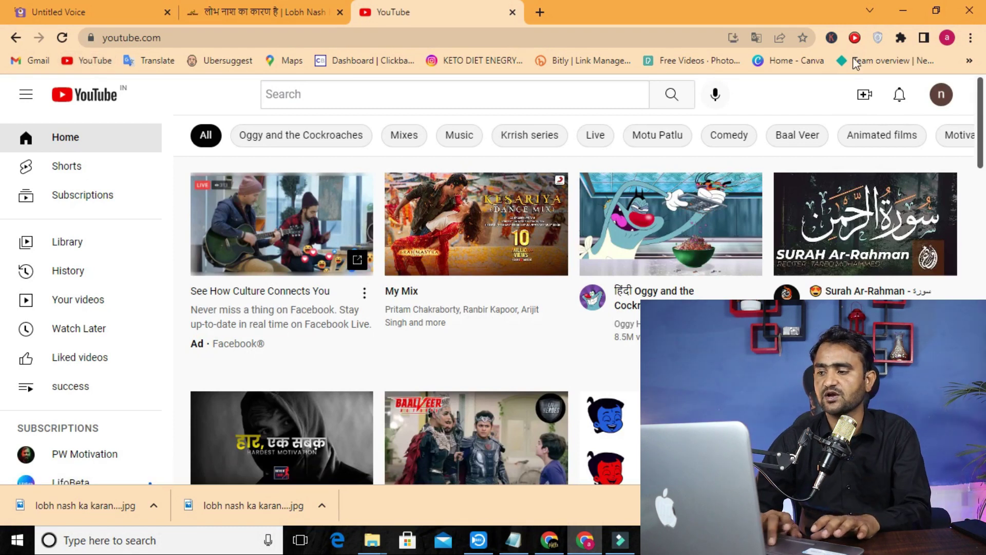
{"action": "left_click", "coordinate": [941, 95]}
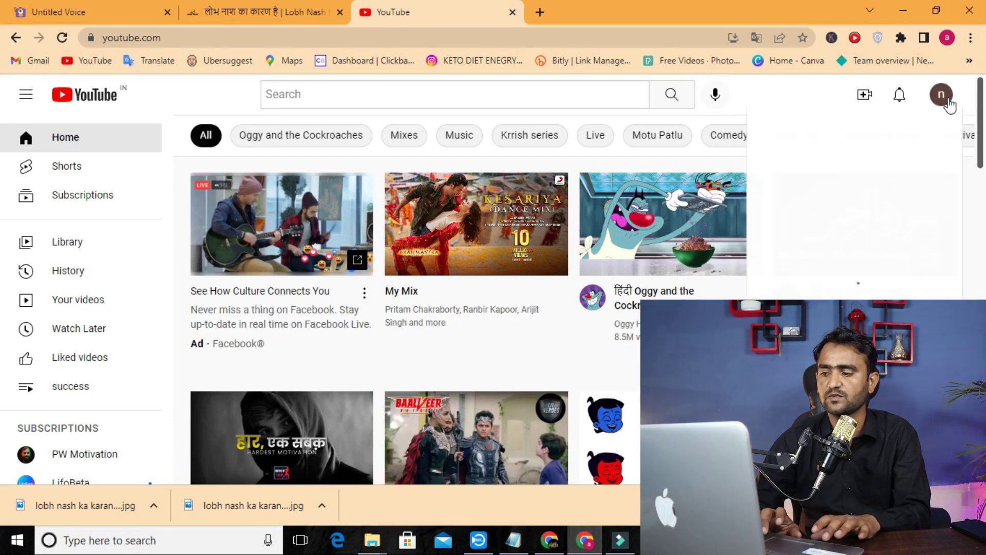
{"action": "left_click", "coordinate": [800, 168]}
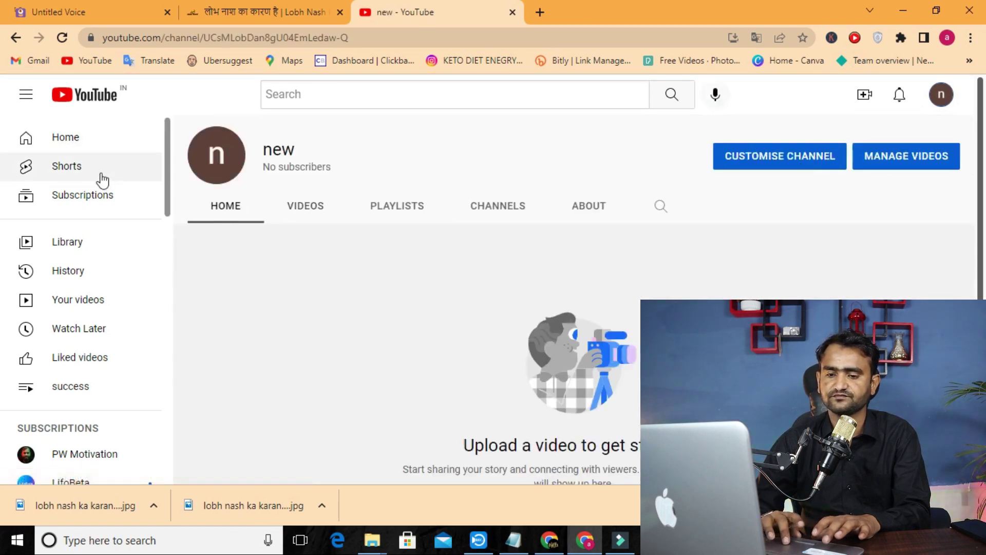
{"action": "left_click", "coordinate": [70, 304]}
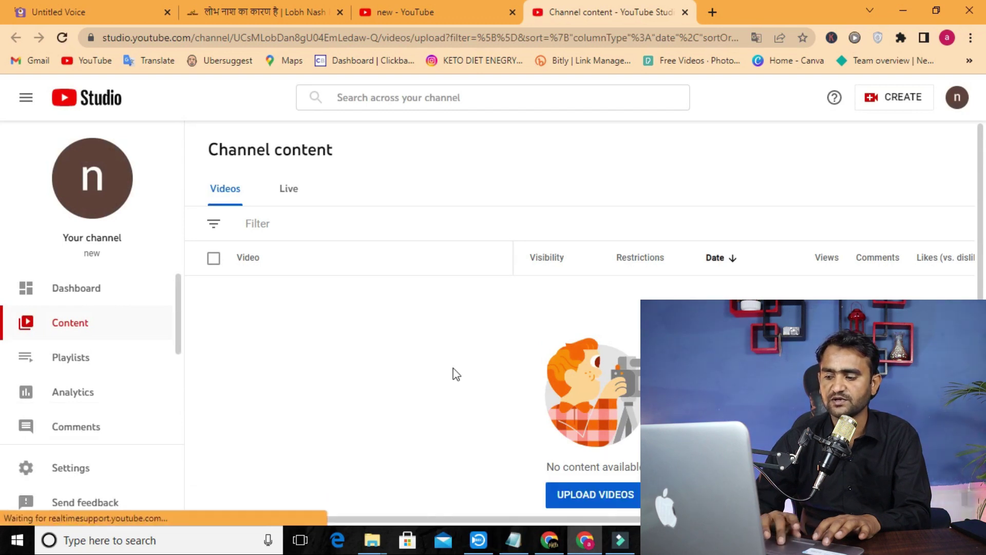
Step: Open the Audio library and filter its music by the keyword "sad"
{"action": "left_click_drag", "start_coordinate": [178, 311], "coordinate": [173, 402]}
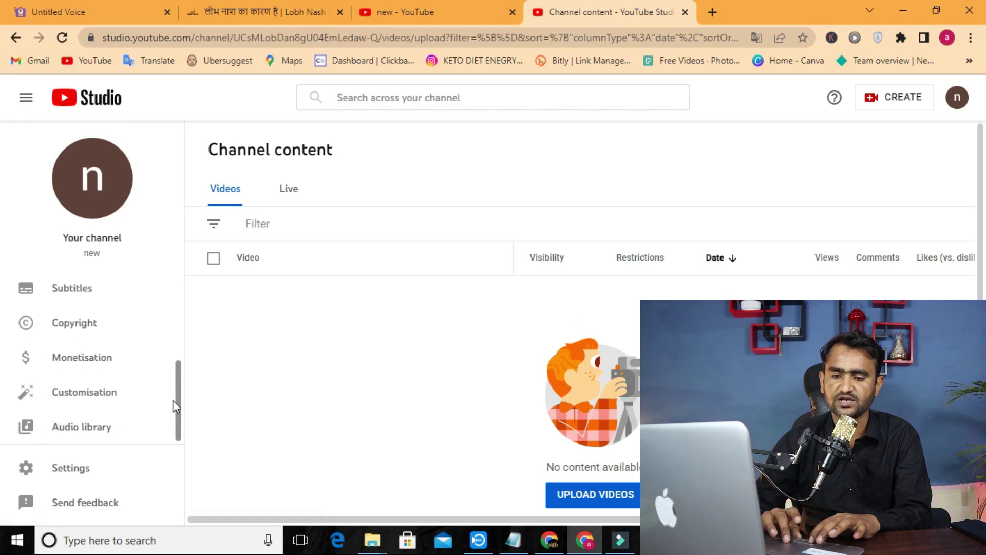
{"action": "left_click", "coordinate": [57, 433]}
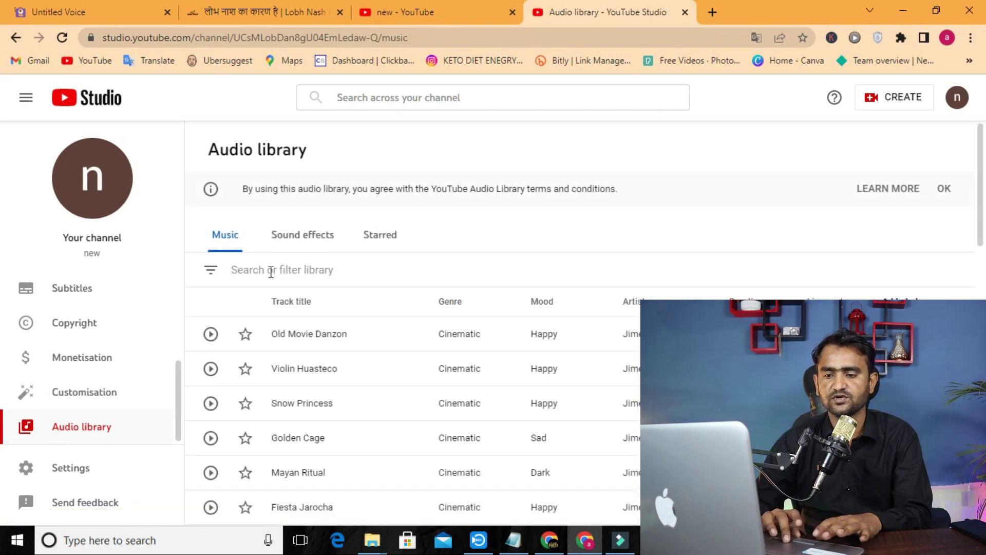
{"action": "left_click", "coordinate": [260, 267]}
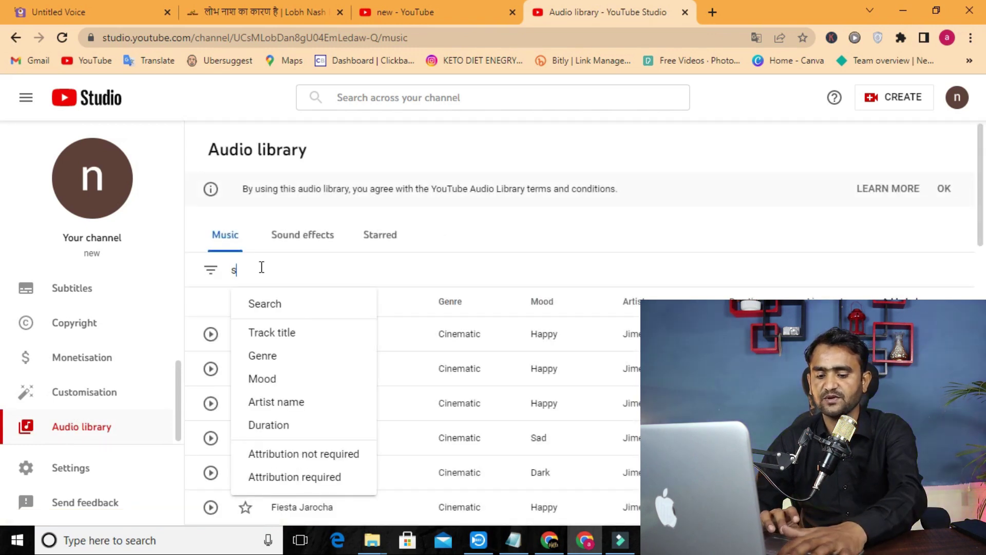
{"action": "type", "text": "sad"}
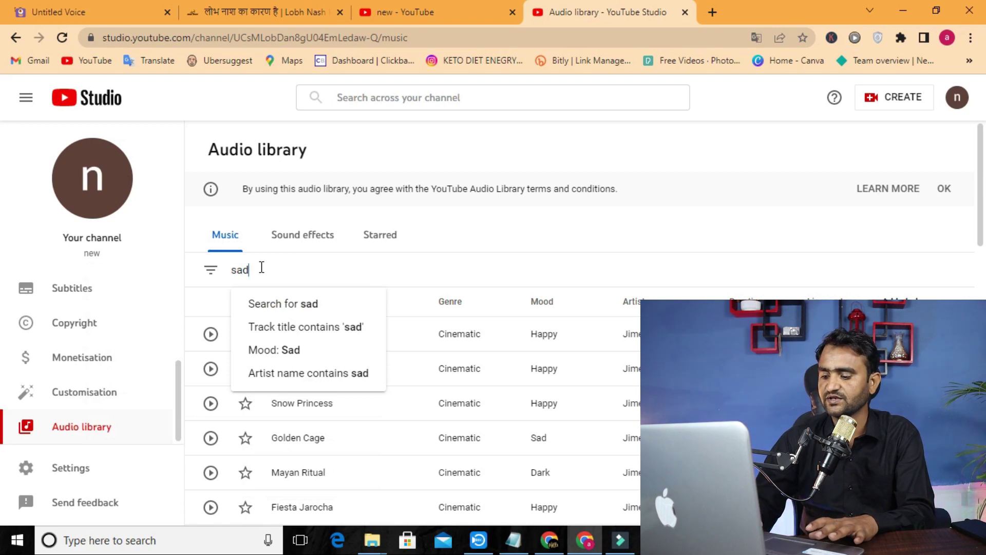
{"action": "key", "text": "Return"}
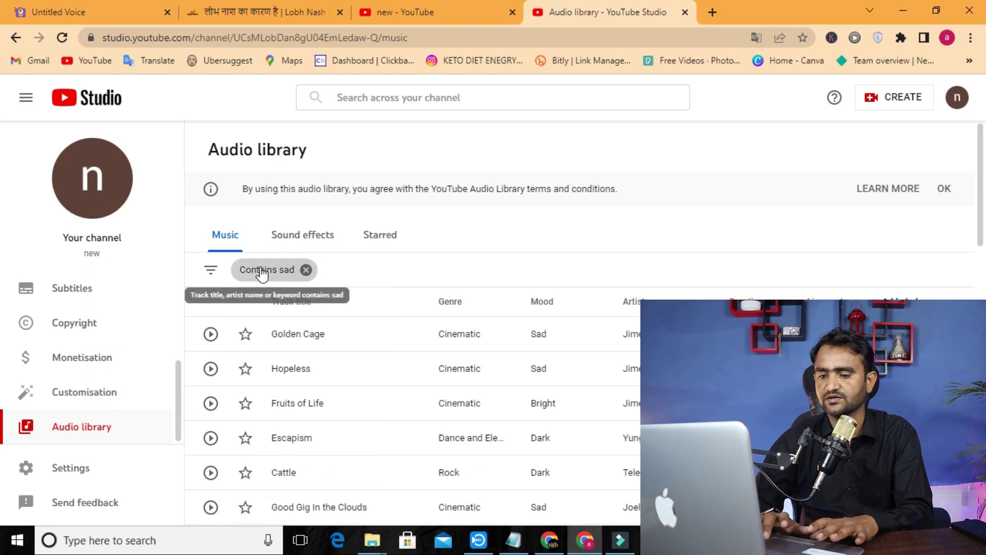
Step: Preview the tracks Golden Cage, Hopeless, Fruits of Life and Escapism in the filtered music, and download Hopeless
{"action": "left_click", "coordinate": [210, 334]}
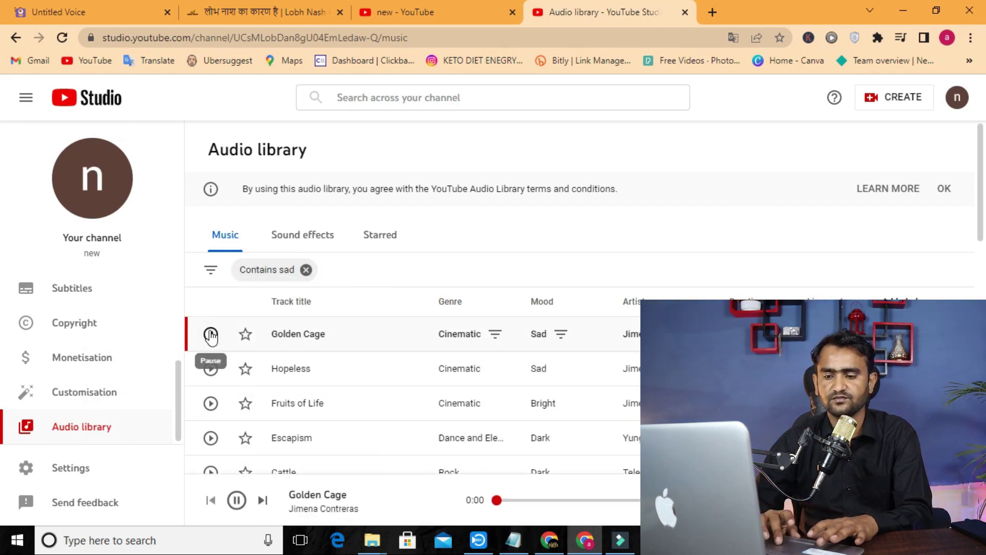
{"action": "left_click", "coordinate": [211, 370]}
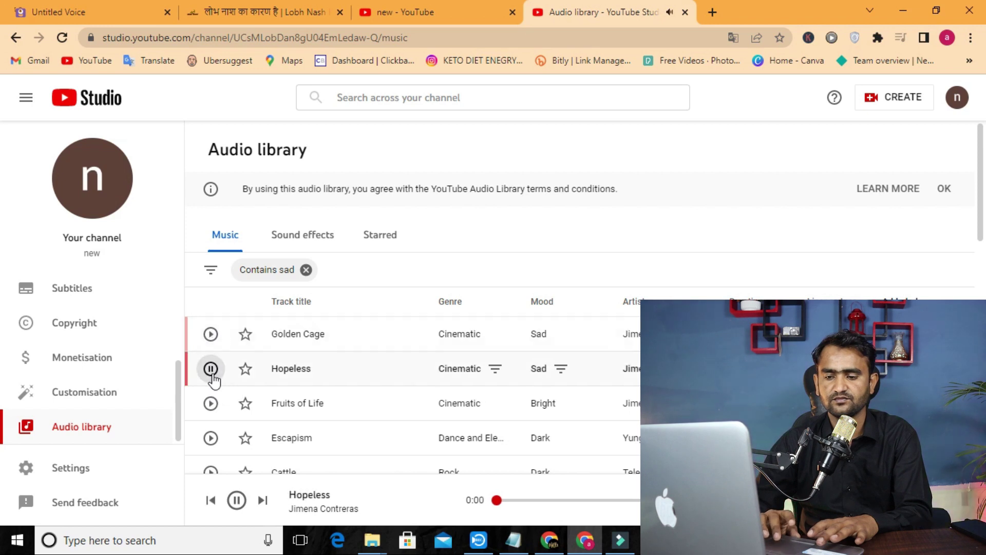
{"action": "left_click", "coordinate": [211, 408]}
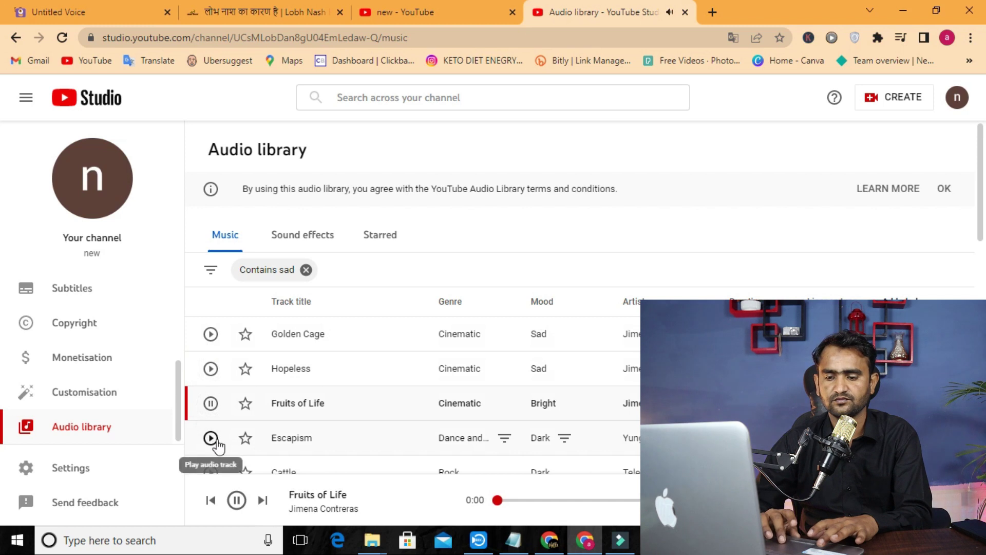
{"action": "left_click", "coordinate": [211, 438]}
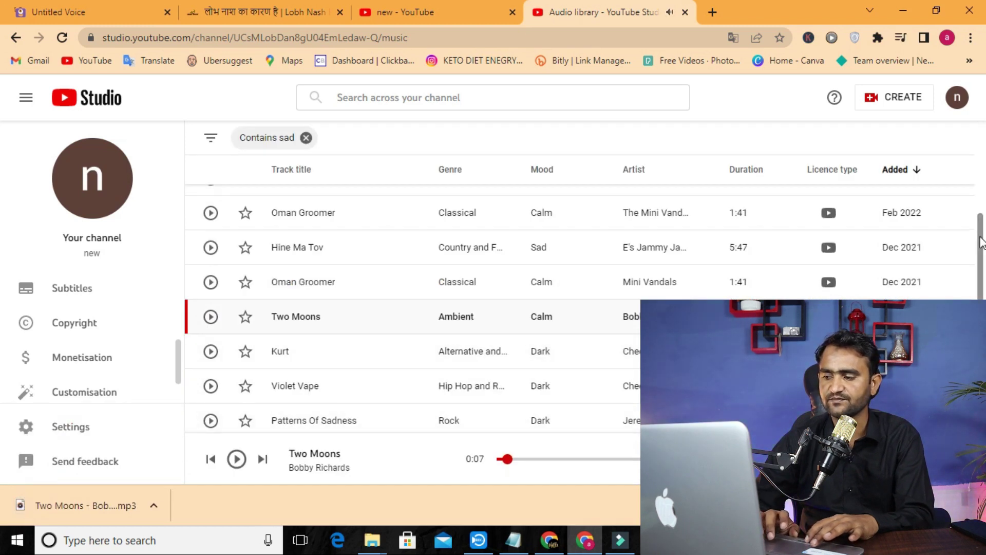
{"action": "scroll", "coordinate": [981, 241], "scroll_direction": "up", "scroll_amount": 3}
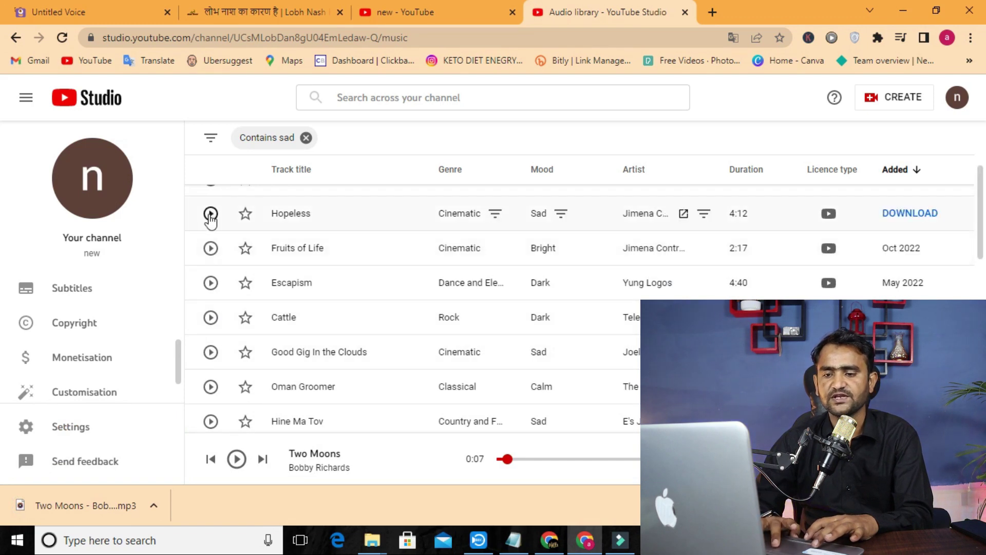
{"action": "left_click", "coordinate": [930, 217]}
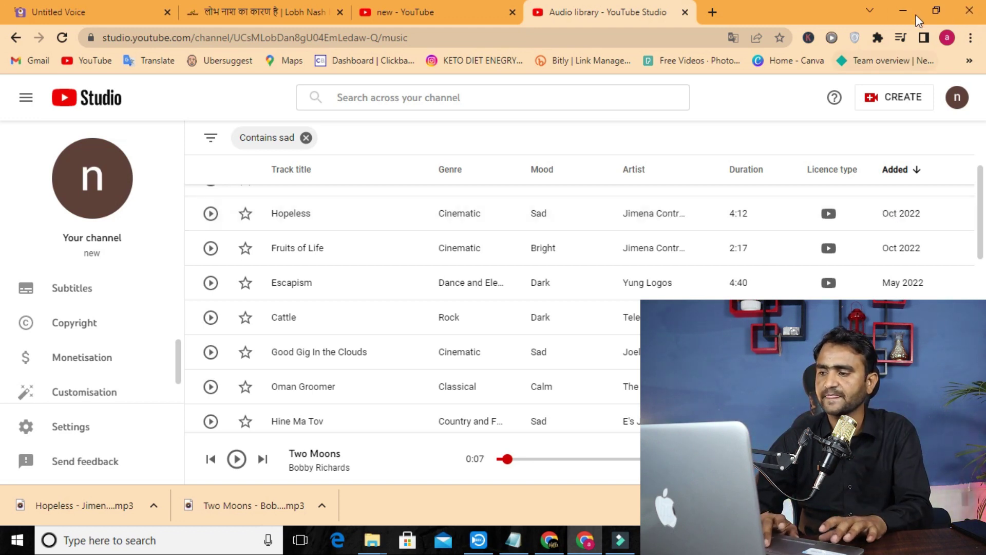
Step: Return to the YouTube home page in the channel's browser tab and search for "green screen star"
{"action": "left_click", "coordinate": [467, 7]}
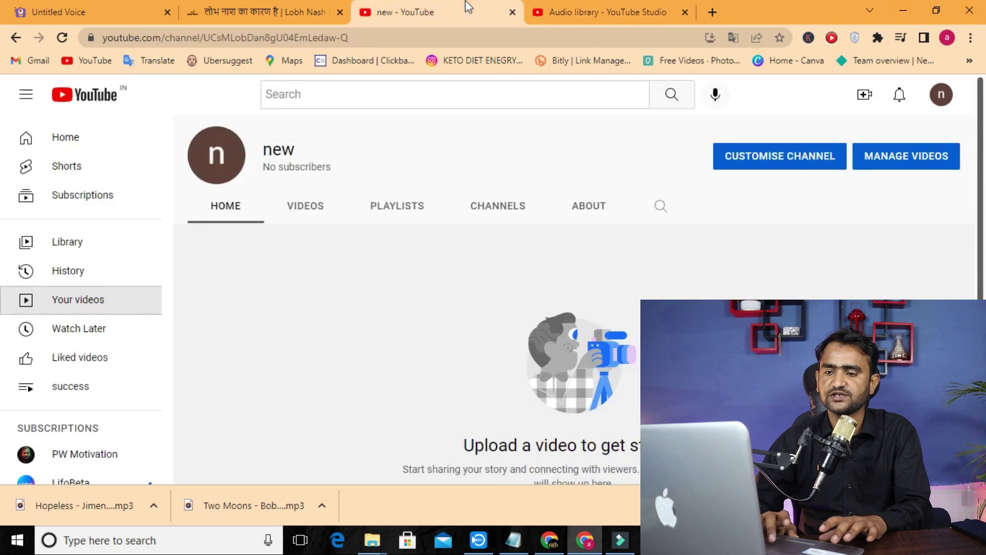
{"action": "left_click", "coordinate": [92, 94]}
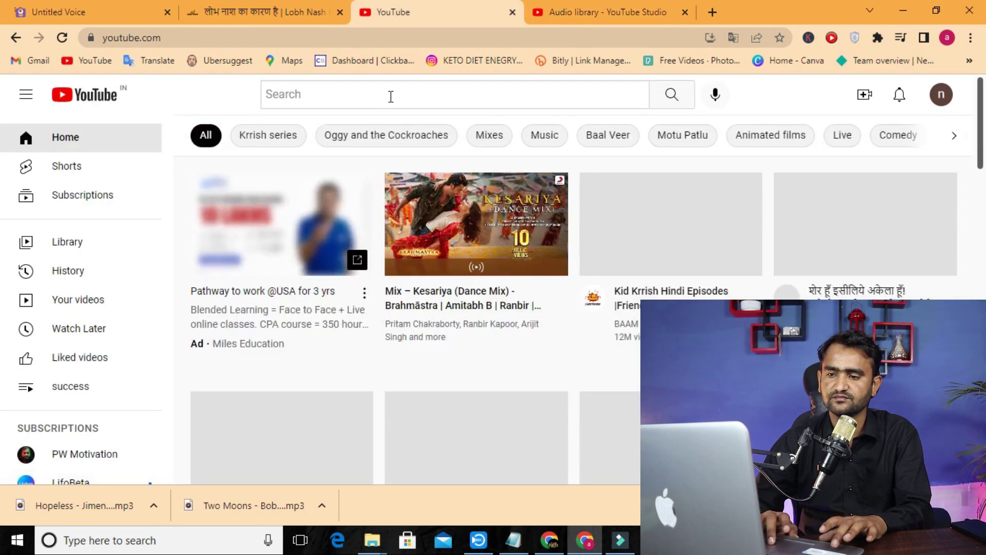
{"action": "left_click", "coordinate": [392, 96]}
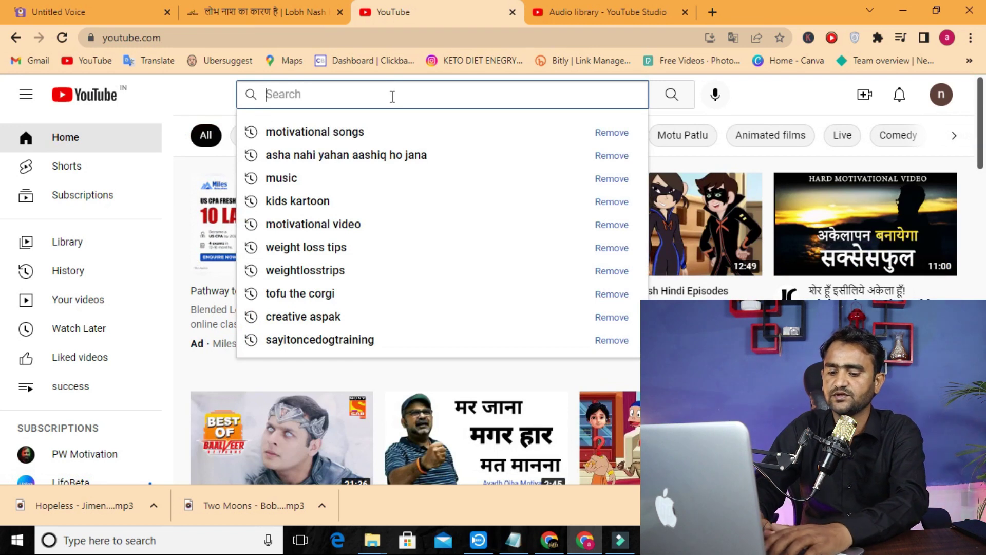
{"action": "type", "text": "green s"}
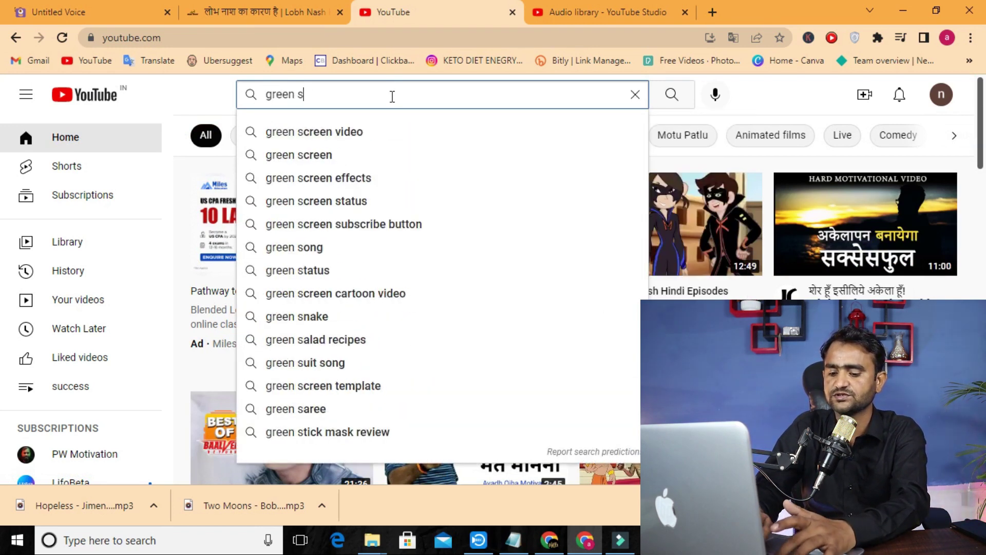
{"action": "type", "text": "creen star"}
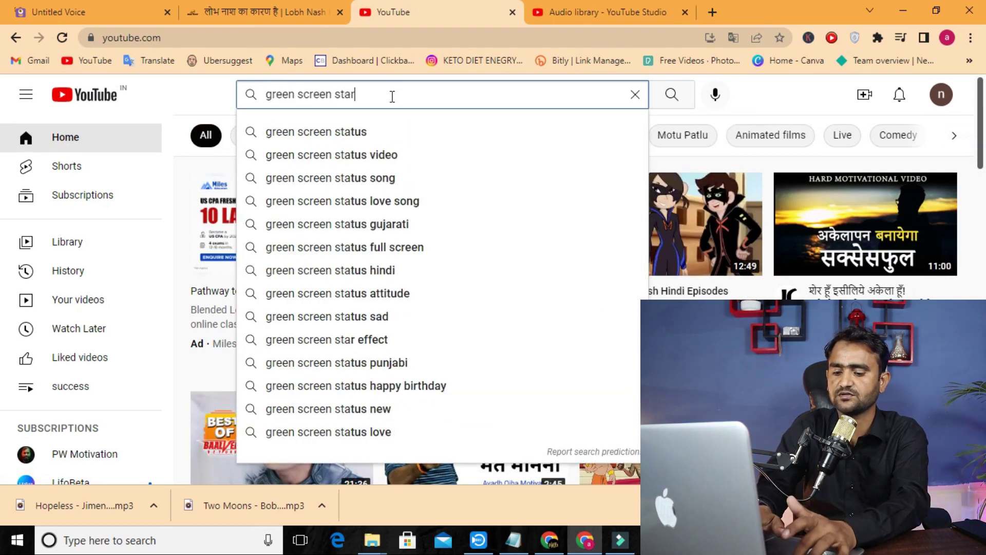
{"action": "key", "text": "Return"}
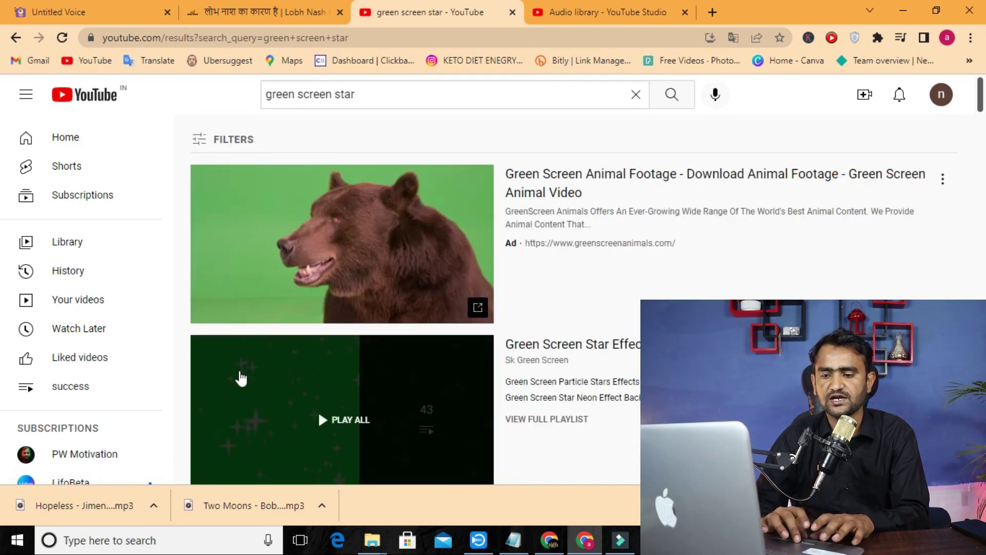
Step: Open the Green Screen Particle Stars Effects Full HD video and download it as MP4 720 through savefrom.net by adding "ss" to its address
{"action": "left_click", "coordinate": [240, 373]}
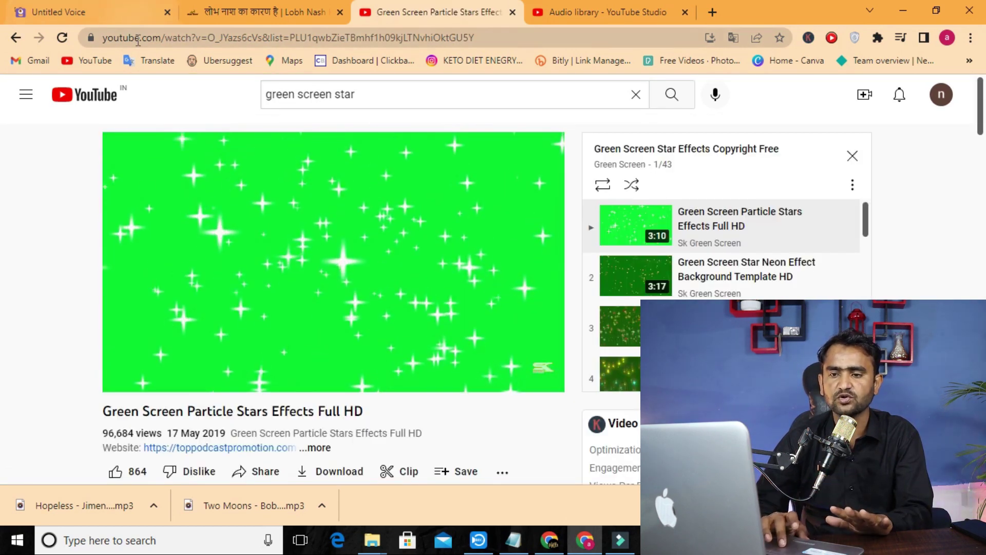
{"action": "left_click", "coordinate": [137, 38]}
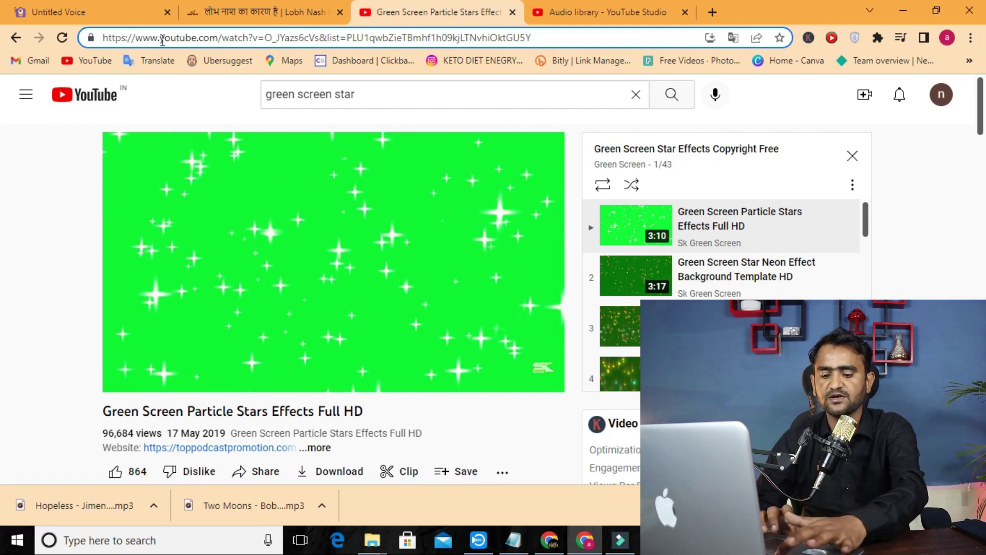
{"action": "type", "text": "ss"}
{"action": "key", "text": "Return"}
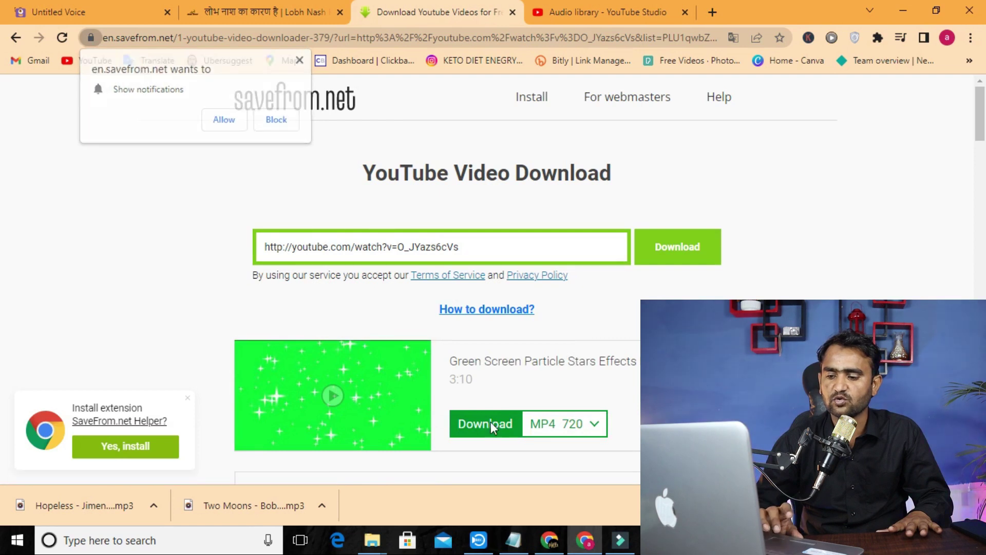
{"action": "left_click", "coordinate": [492, 426]}
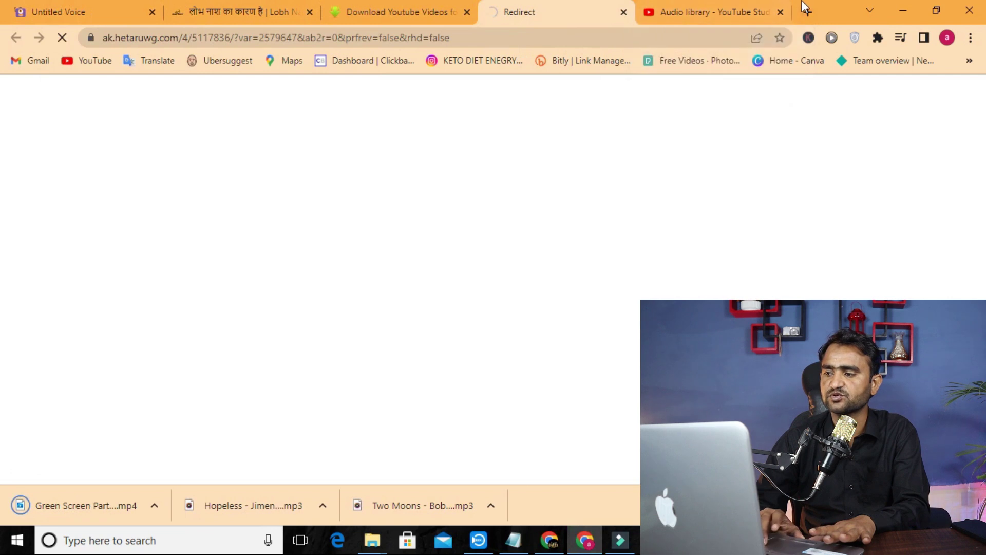
Step: Switch to Filmora9 and import the Green Screen Particle Stars Effects Full HD video from the Downloads folder, declining proxy files
{"action": "left_click", "coordinate": [901, 4]}
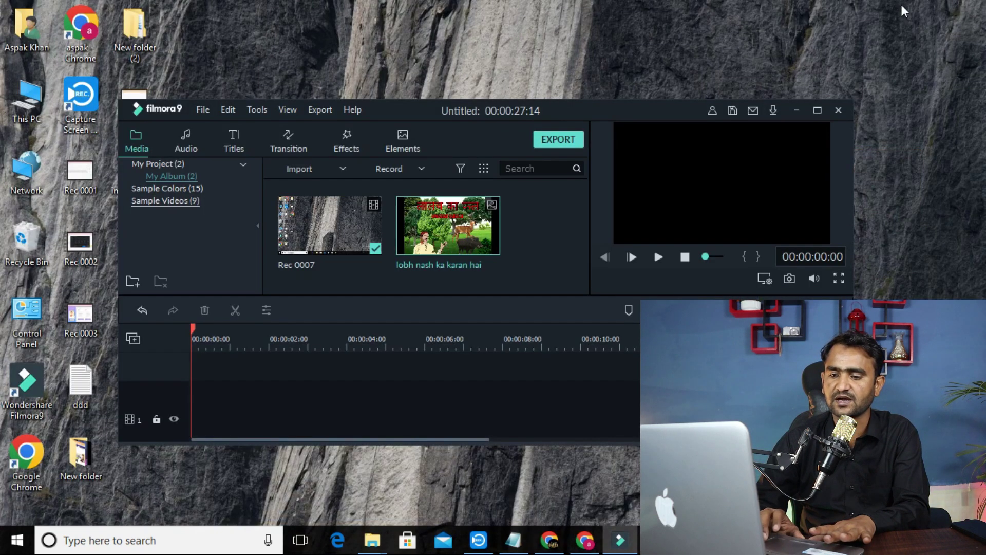
{"action": "left_click_drag", "start_coordinate": [171, 111], "coordinate": [387, 48]}
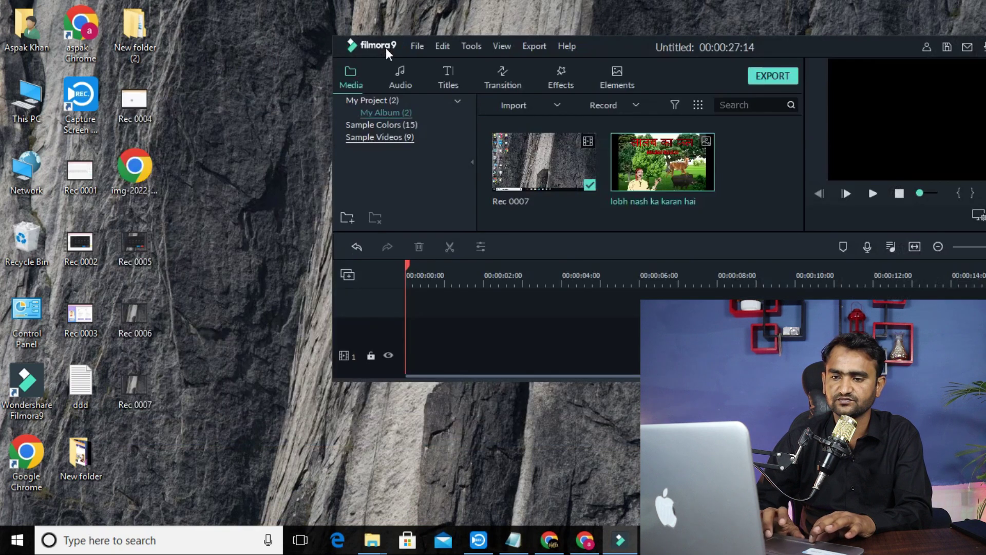
{"action": "double_click", "coordinate": [7, 110]}
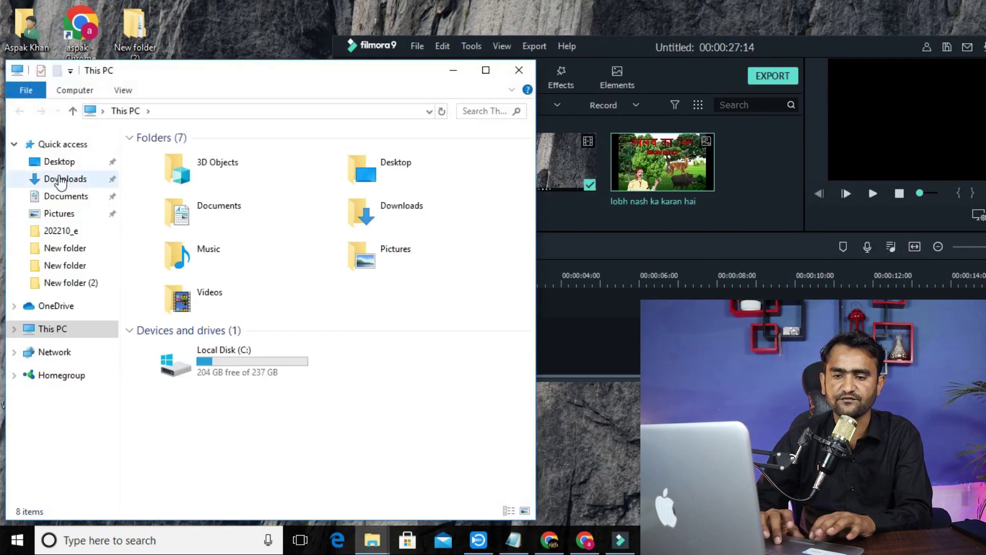
{"action": "left_click", "coordinate": [61, 181]}
{"action": "left_click", "coordinate": [177, 377]}
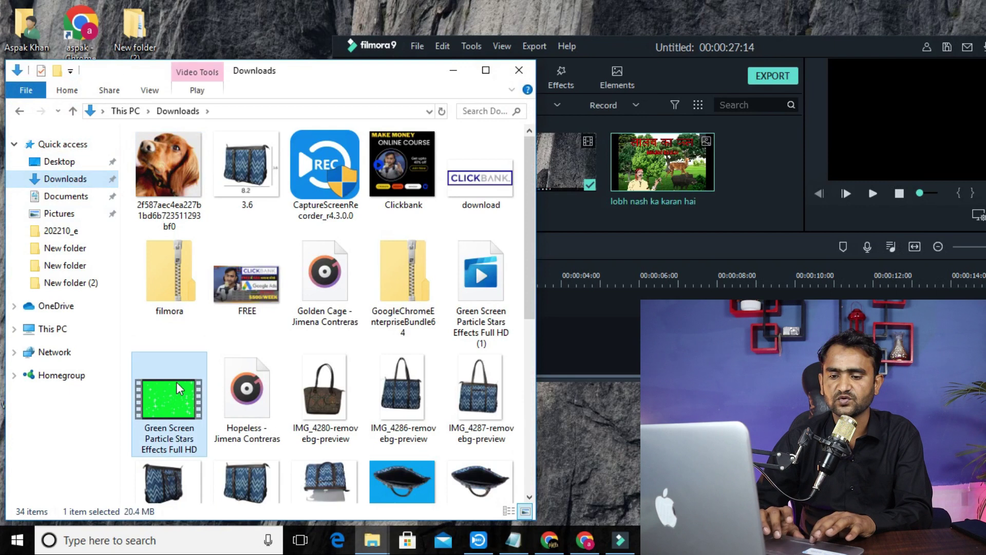
{"action": "left_click_drag", "start_coordinate": [176, 386], "coordinate": [647, 154]}
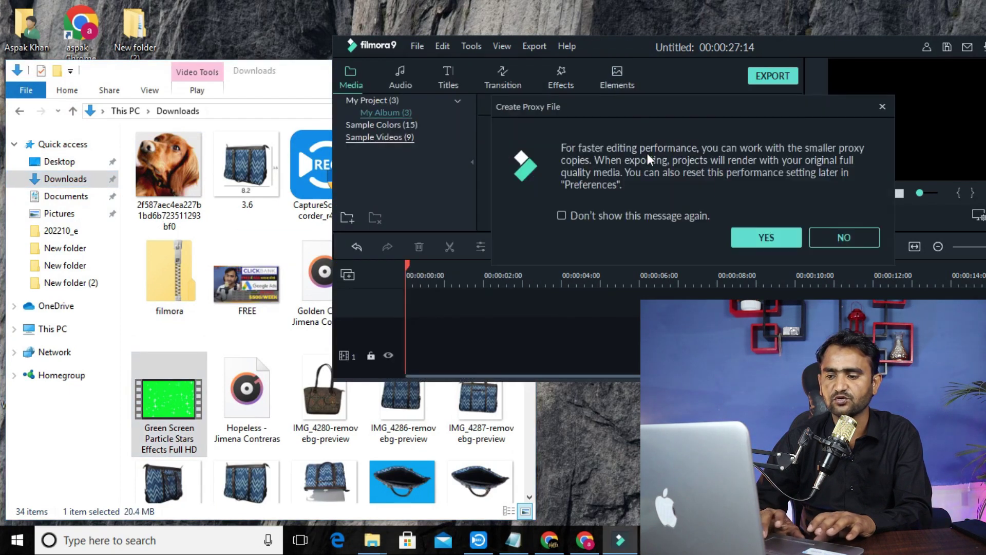
{"action": "left_click", "coordinate": [848, 239]}
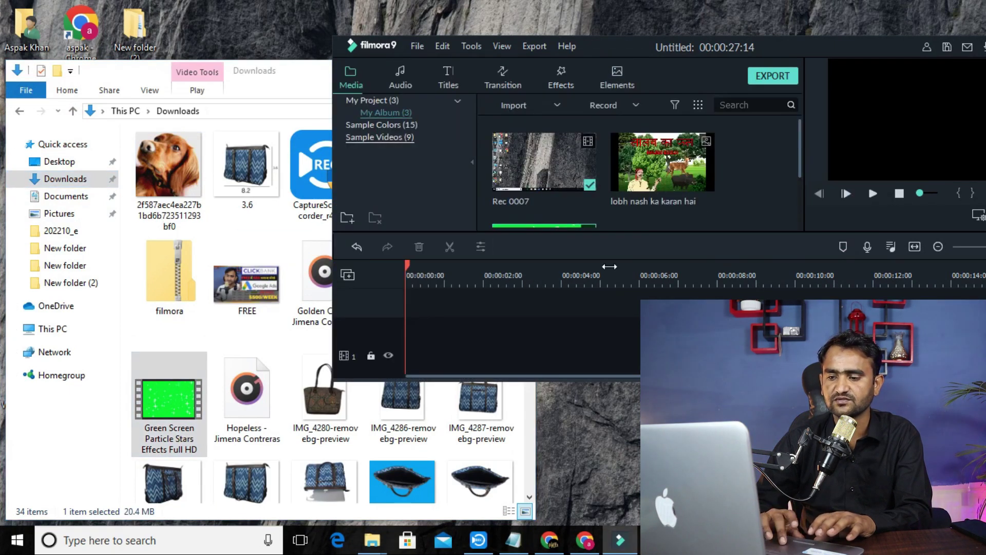
Step: Import the Golden Cage music file from the Downloads folder into the media library and maximize the Filmora9 window
{"action": "left_click", "coordinate": [318, 278]}
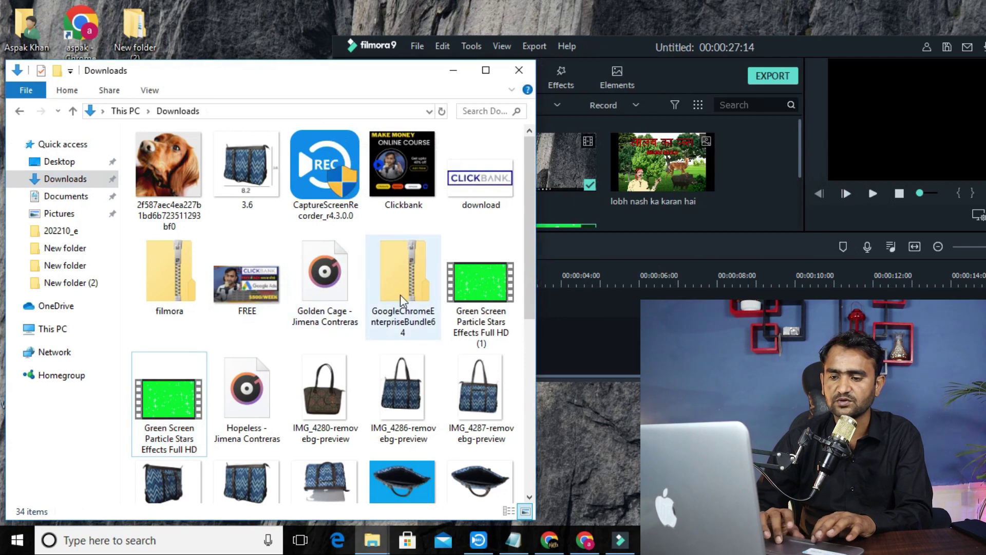
{"action": "left_click_drag", "start_coordinate": [343, 291], "coordinate": [655, 159]}
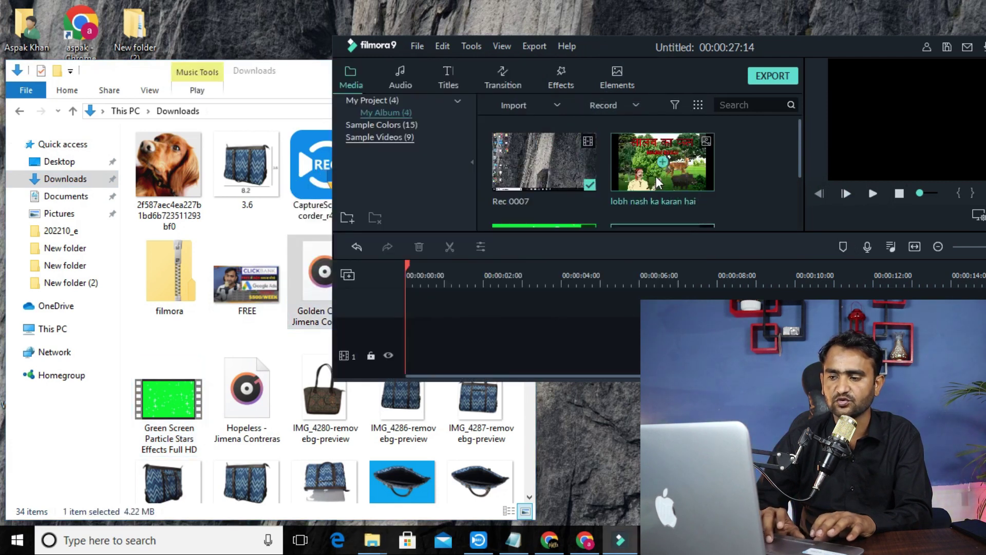
{"action": "left_click", "coordinate": [322, 232]}
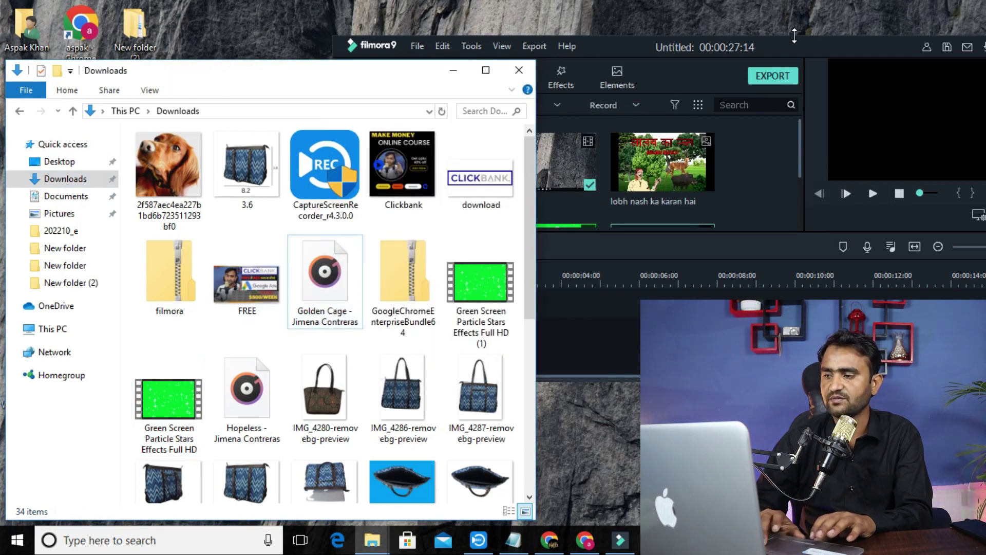
{"action": "left_click_drag", "start_coordinate": [828, 56], "coordinate": [652, 86]}
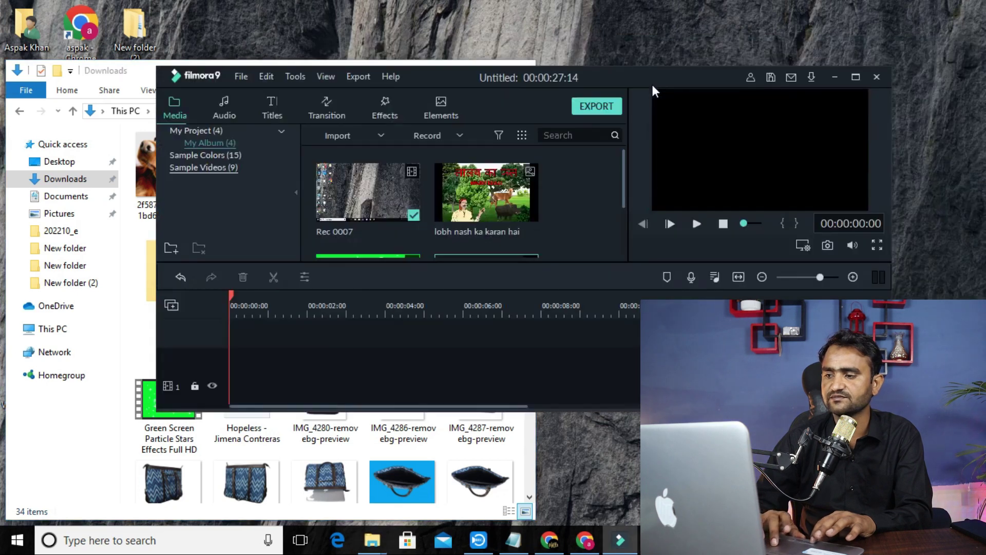
{"action": "left_click", "coordinate": [856, 76]}
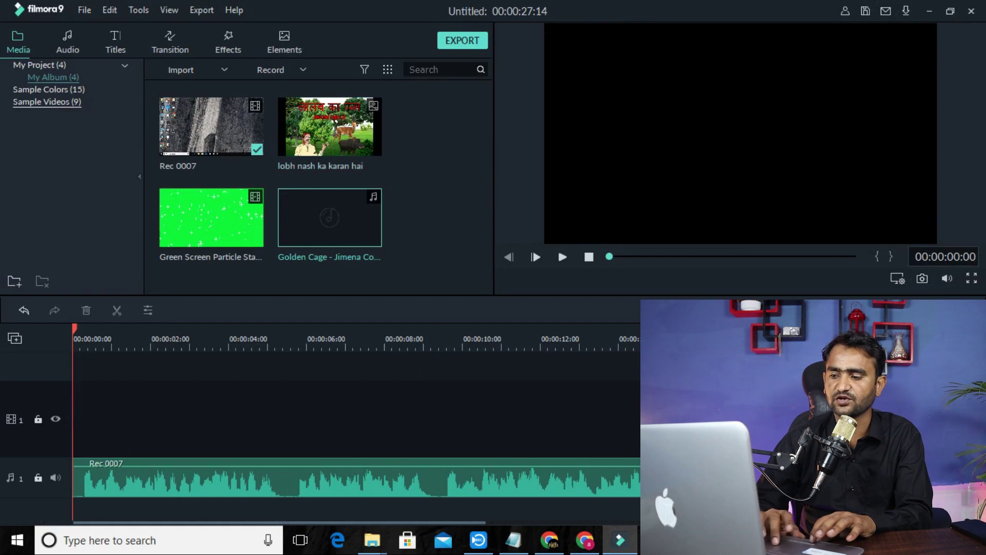
Step: Insert the "lobh nash ka karan hai" image at the start of the video track
{"action": "key", "text": "ctrl+minus"}
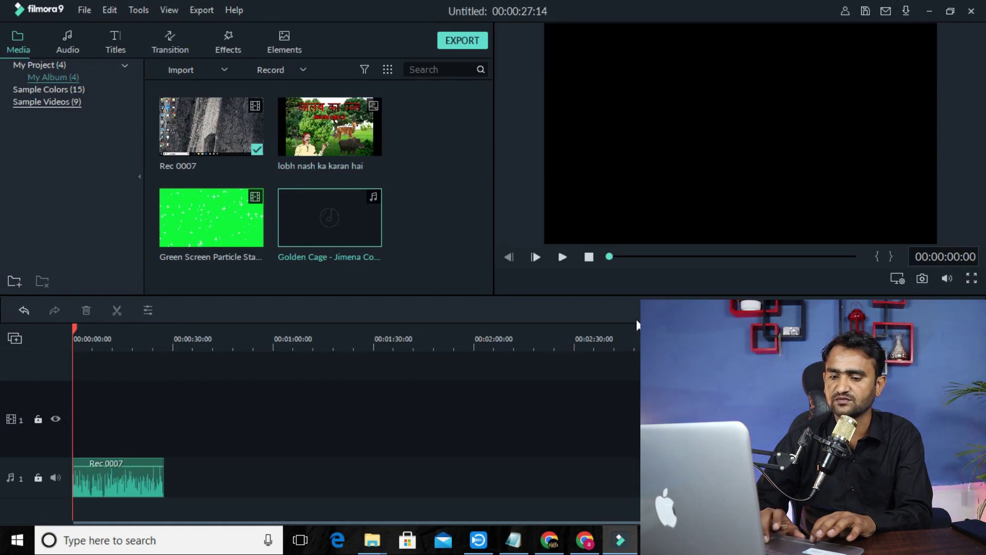
{"action": "double_click", "coordinate": [361, 118]}
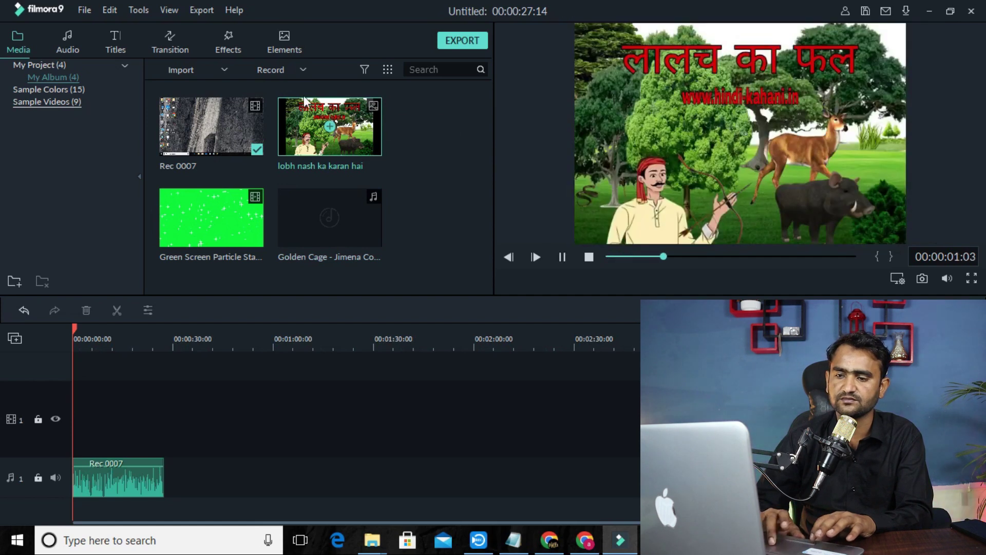
{"action": "left_click", "coordinate": [334, 126]}
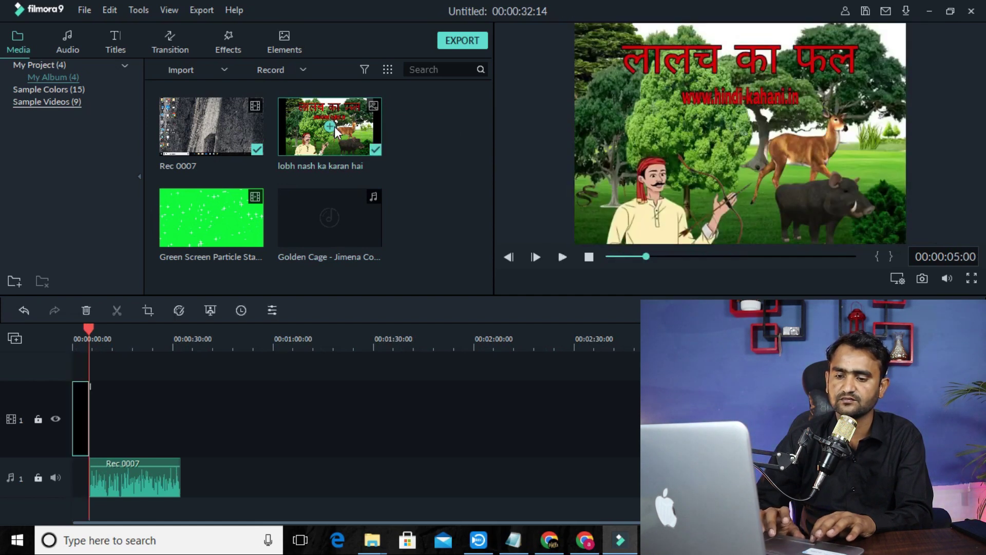
Step: Move the Rec 0007 audio to the start of a second audio track and extend the image clip to the audio's end
{"action": "left_click", "coordinate": [125, 479]}
{"action": "left_click_drag", "start_coordinate": [125, 479], "coordinate": [108, 511]}
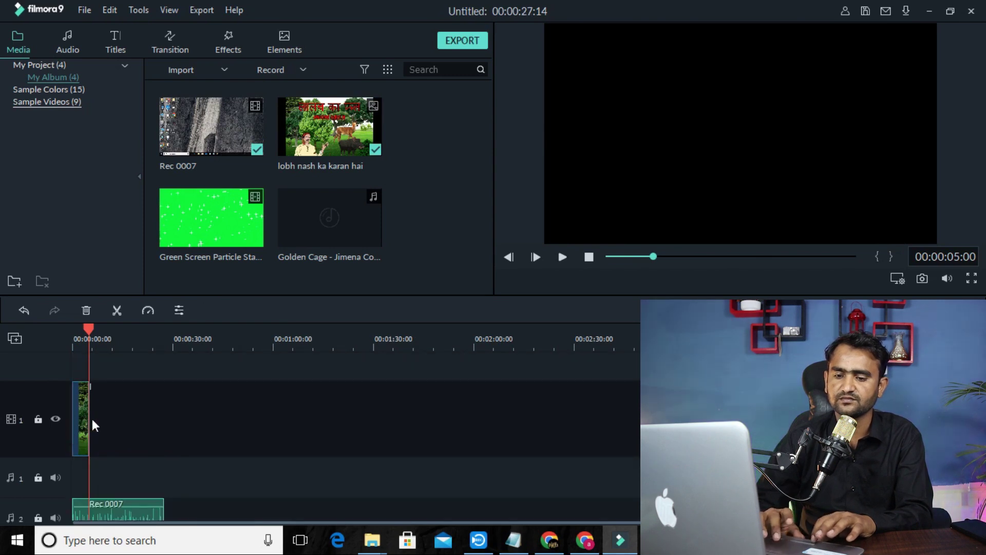
{"action": "left_click", "coordinate": [83, 426]}
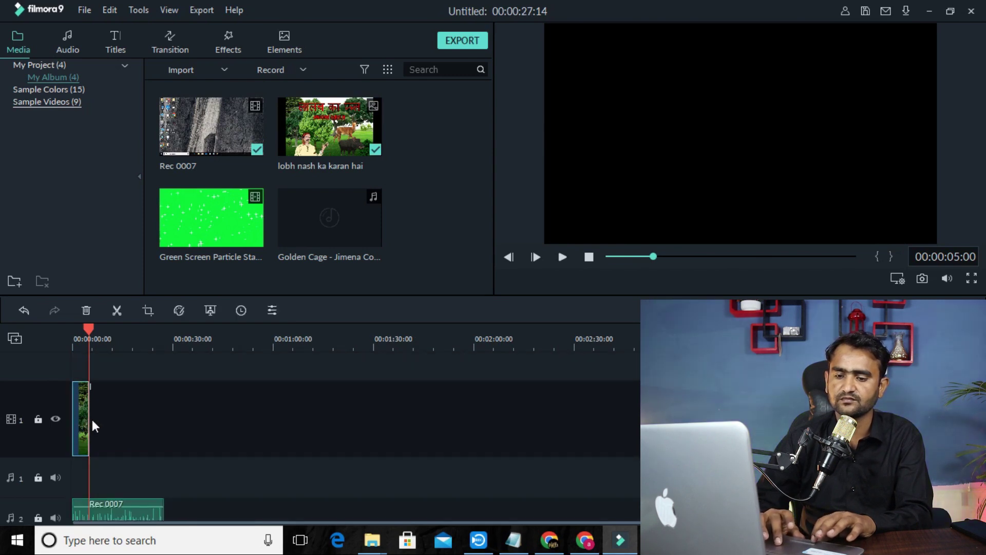
{"action": "left_click_drag", "start_coordinate": [88, 421], "coordinate": [169, 409]}
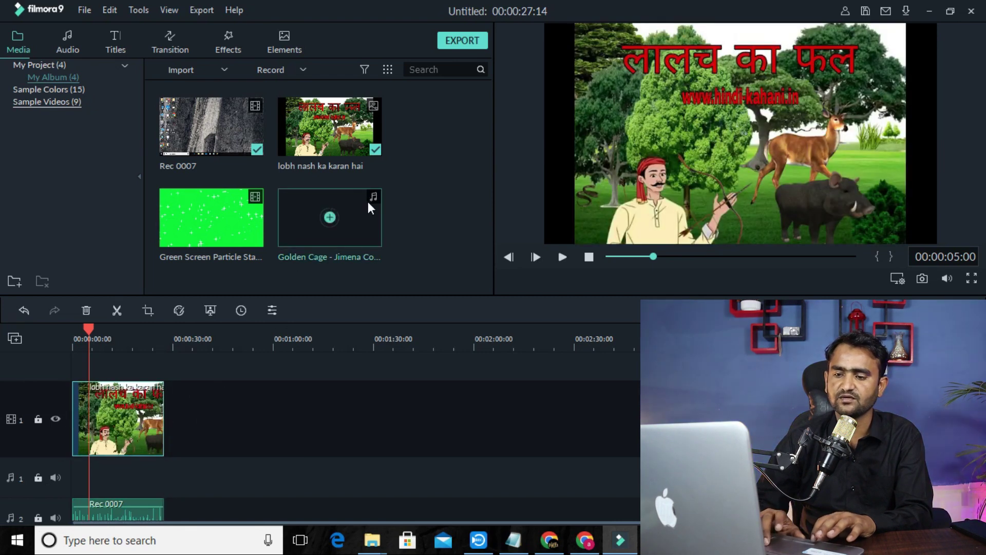
Step: Place the Golden Cage music at the start of the first audio track and trim its end to match the Rec 0007 voice-over
{"action": "left_click", "coordinate": [223, 474]}
{"action": "scroll", "coordinate": [127, 490], "scroll_direction": "down", "scroll_amount": 1}
{"action": "left_click_drag", "start_coordinate": [50, 520], "coordinate": [66, 427]}
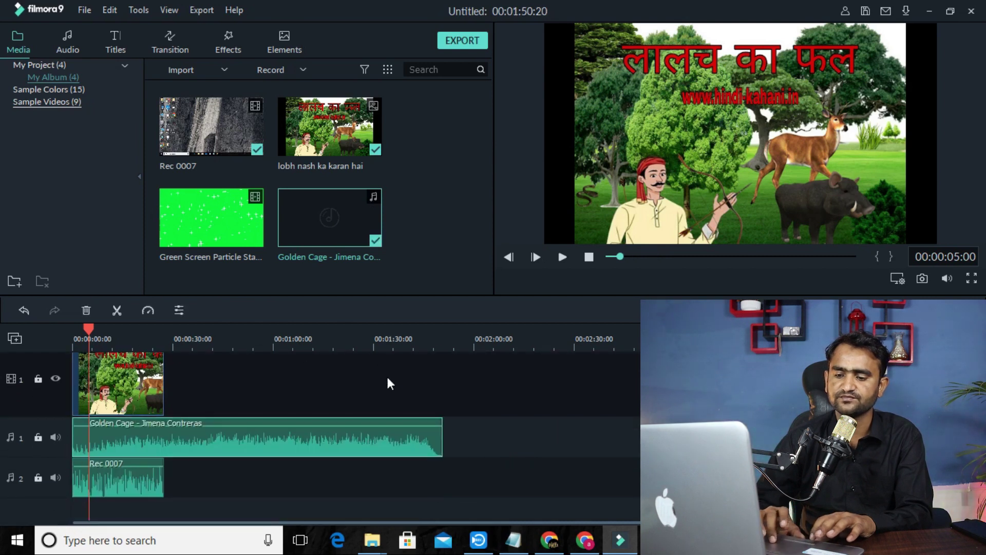
{"action": "left_click_drag", "start_coordinate": [442, 430], "coordinate": [163, 473]}
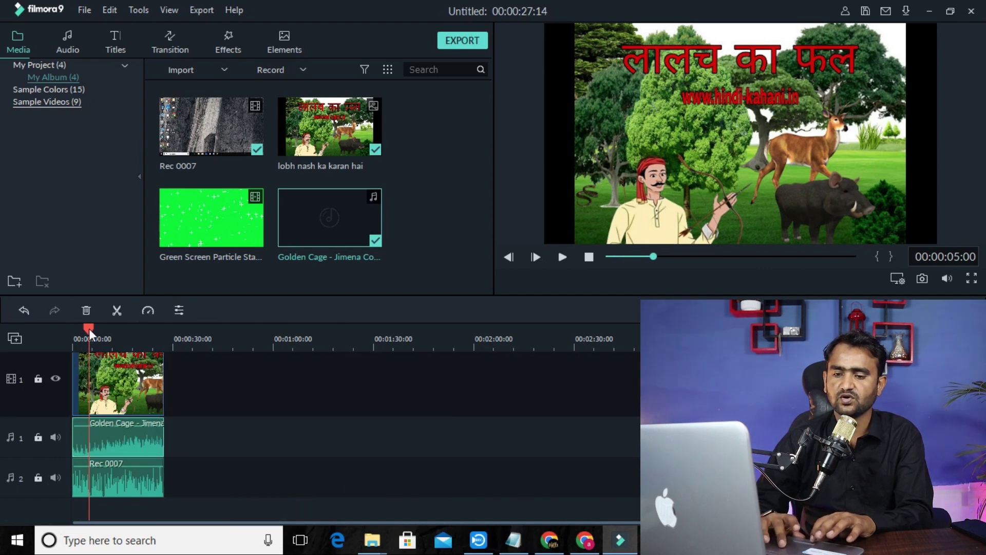
Step: Stretch the "lobh nash ka karan hai" image on both sides so it fills the full width of the video frame
{"action": "double_click", "coordinate": [716, 117]}
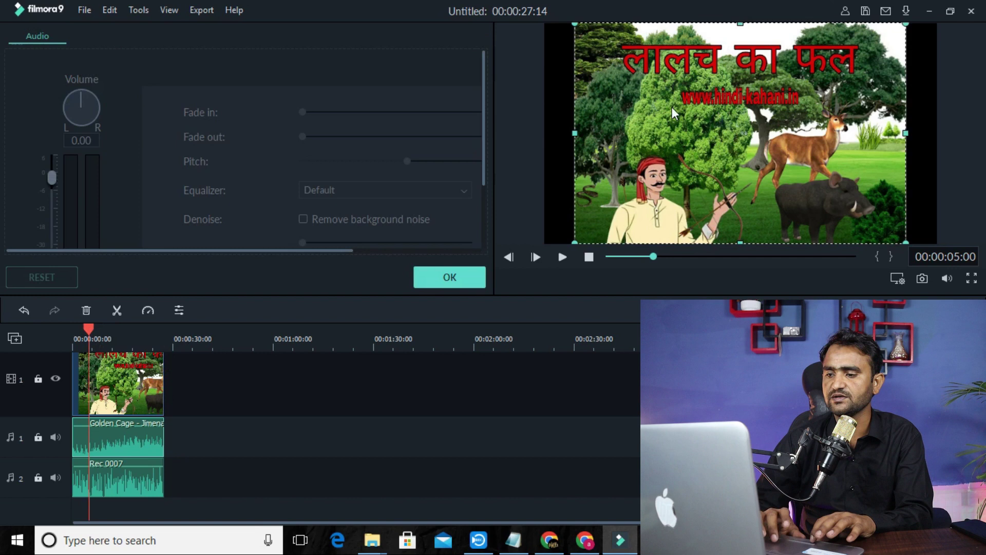
{"action": "left_click_drag", "start_coordinate": [572, 134], "coordinate": [541, 136]}
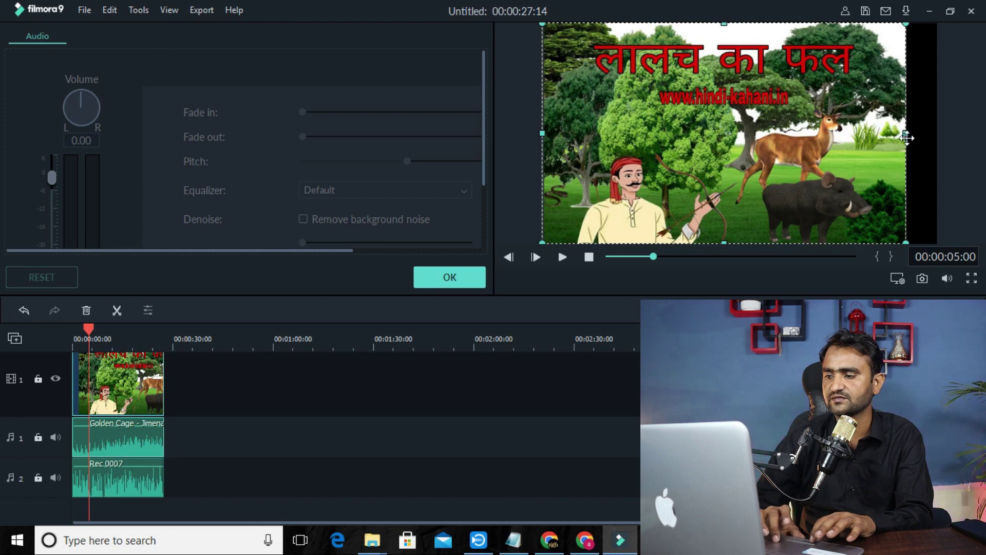
{"action": "left_click_drag", "start_coordinate": [908, 132], "coordinate": [937, 130]}
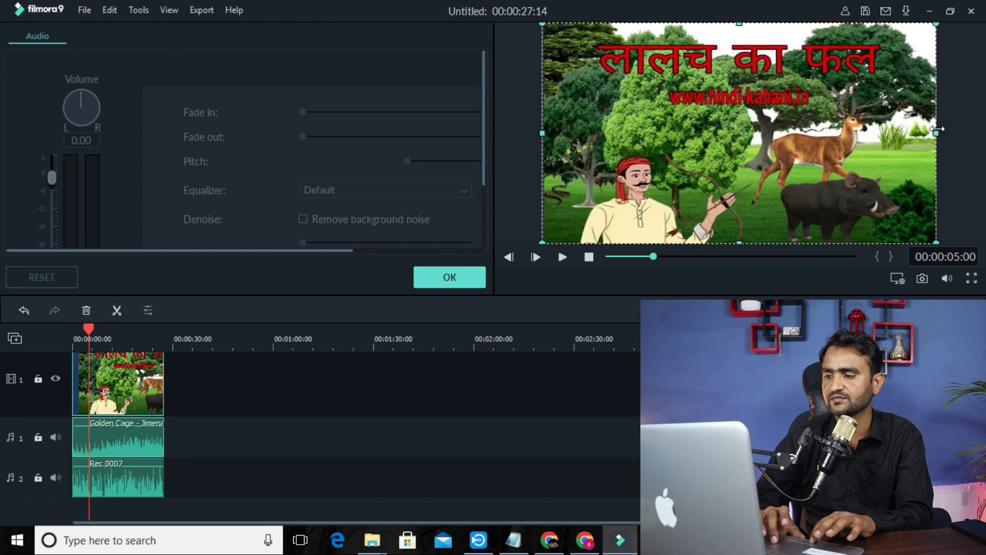
{"action": "left_click", "coordinate": [437, 276]}
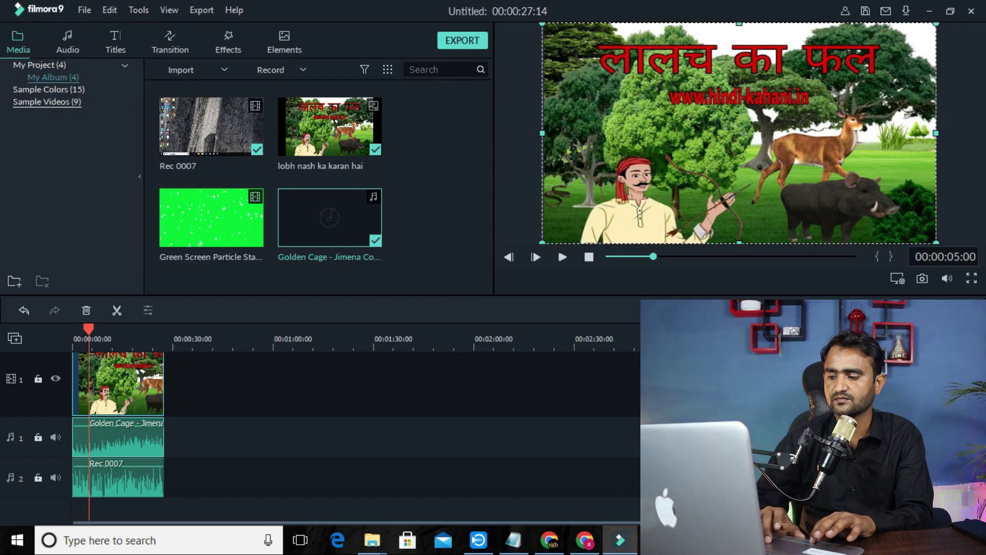
Step: Place the Green Screen Particle Stars clip at the start of a second video track above the story image
{"action": "scroll", "coordinate": [318, 437], "scroll_direction": "up", "scroll_amount": 1}
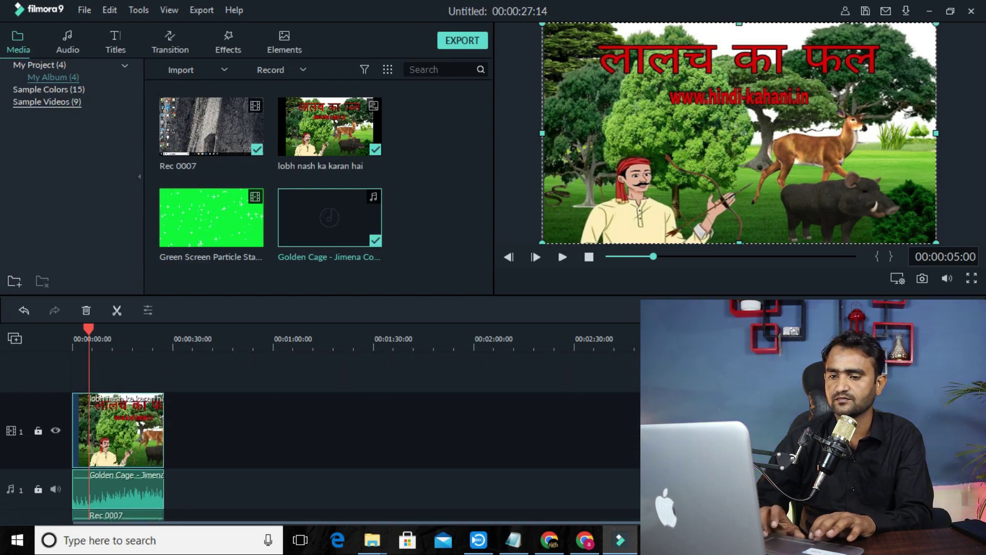
{"action": "left_click_drag", "start_coordinate": [238, 217], "coordinate": [41, 365]}
{"action": "left_click", "coordinate": [600, 282]}
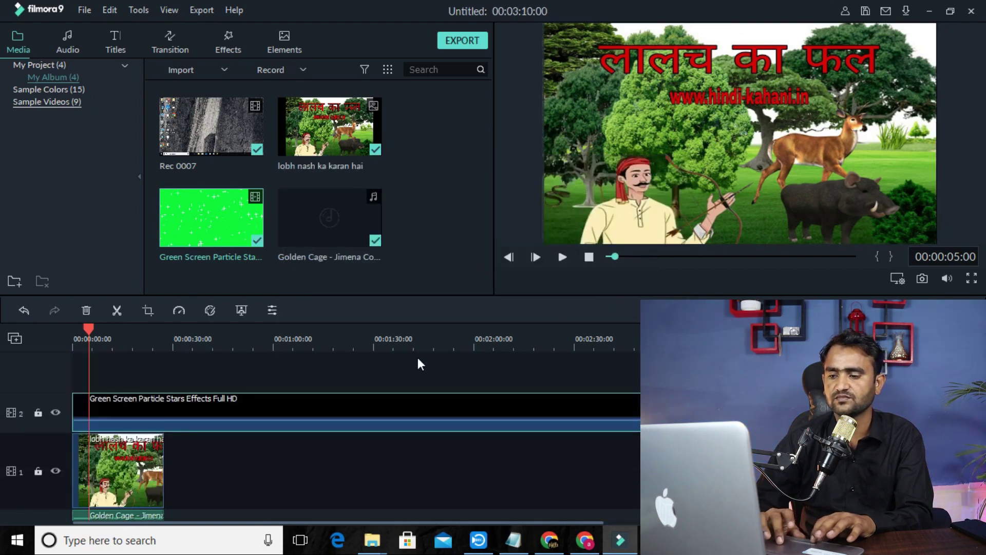
Step: Remove the green background of the Green Screen Particle Stars clip with Chroma Key so only the stars overlay the image
{"action": "double_click", "coordinate": [387, 405]}
{"action": "left_click", "coordinate": [243, 311]}
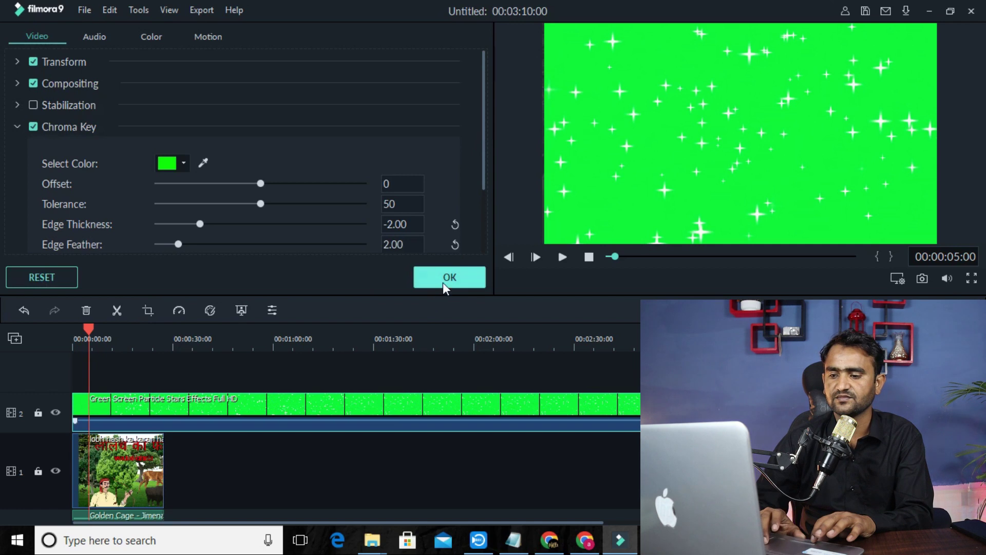
{"action": "left_click", "coordinate": [443, 281]}
{"action": "left_click", "coordinate": [242, 310]}
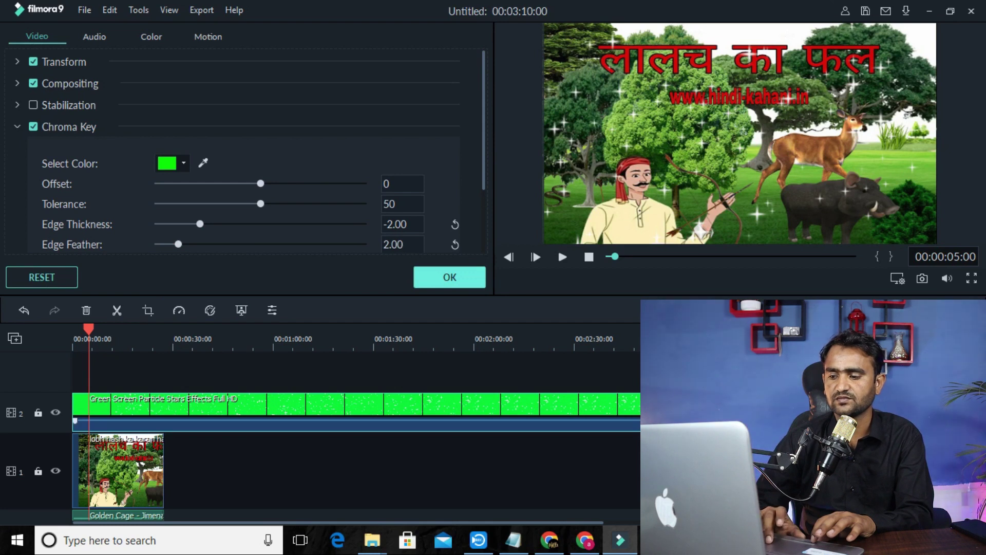
{"action": "key", "text": "Return"}
Step: Trim the end of the Green Screen Particle Stars clip to about 29 seconds, just past the image clip's end
{"action": "left_click_drag", "start_coordinate": [713, 406], "coordinate": [164, 441]}
{"action": "left_click_drag", "start_coordinate": [123, 409], "coordinate": [95, 408]}
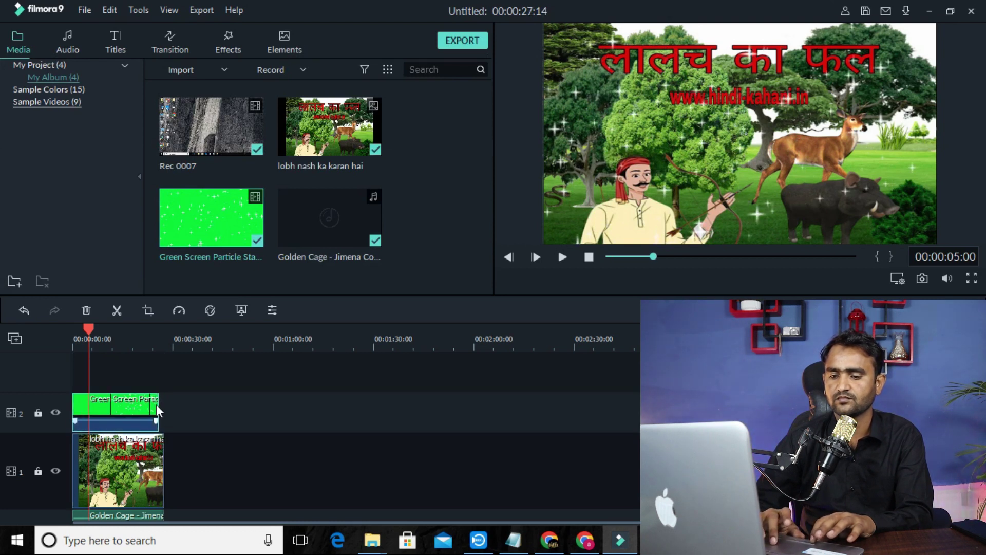
{"action": "left_click_drag", "start_coordinate": [156, 405], "coordinate": [169, 404]}
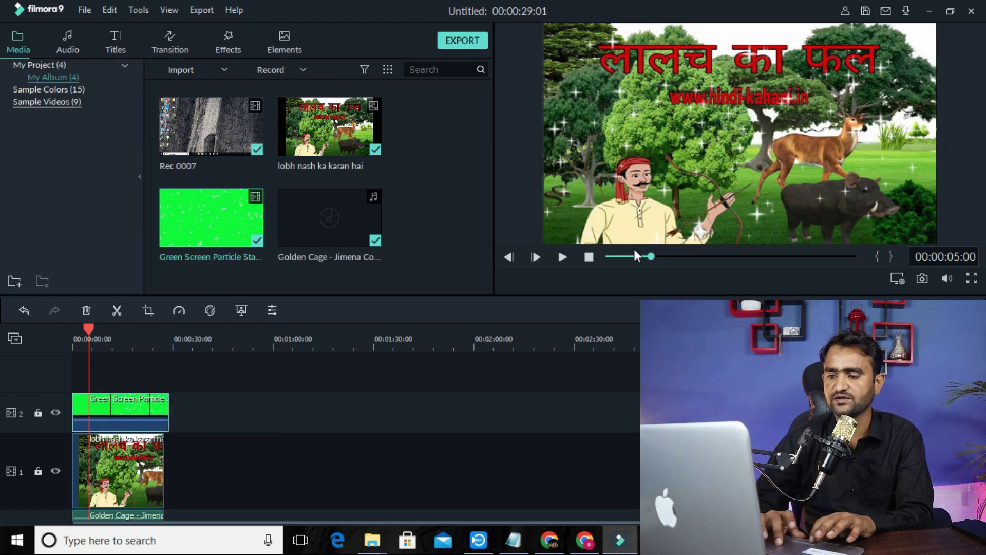
Step: Play the timeline and lower the Golden Cage music volume to about -12 dB beneath the Rec 0007 voice-over
{"action": "left_click", "coordinate": [562, 262]}
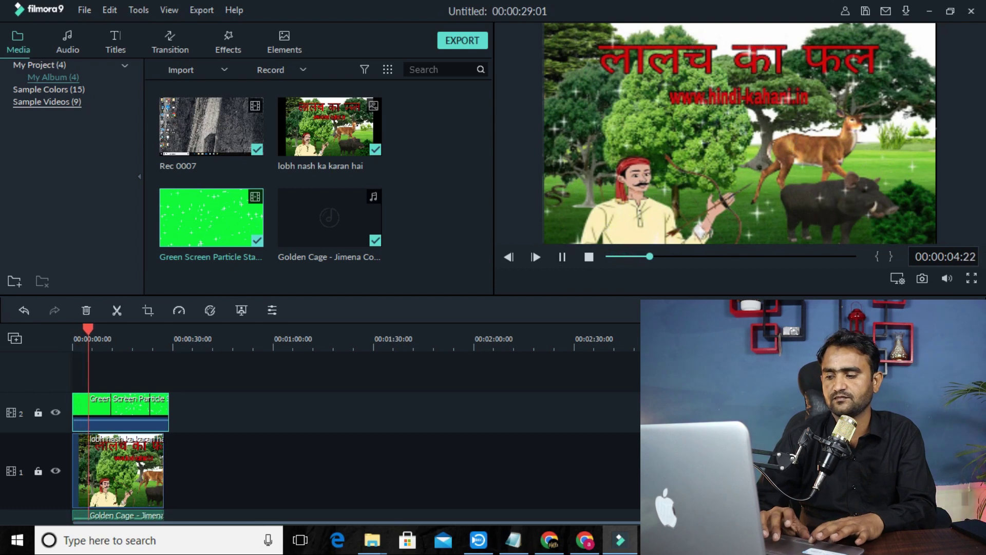
{"action": "scroll", "coordinate": [318, 421], "scroll_direction": "down", "scroll_amount": 3}
{"action": "double_click", "coordinate": [147, 441]}
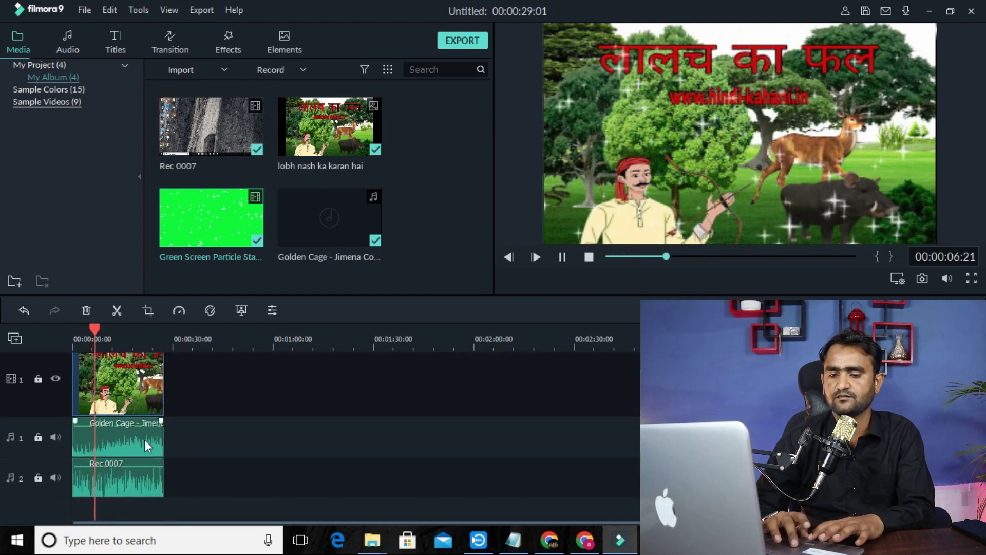
{"action": "left_click_drag", "start_coordinate": [51, 177], "coordinate": [54, 209]}
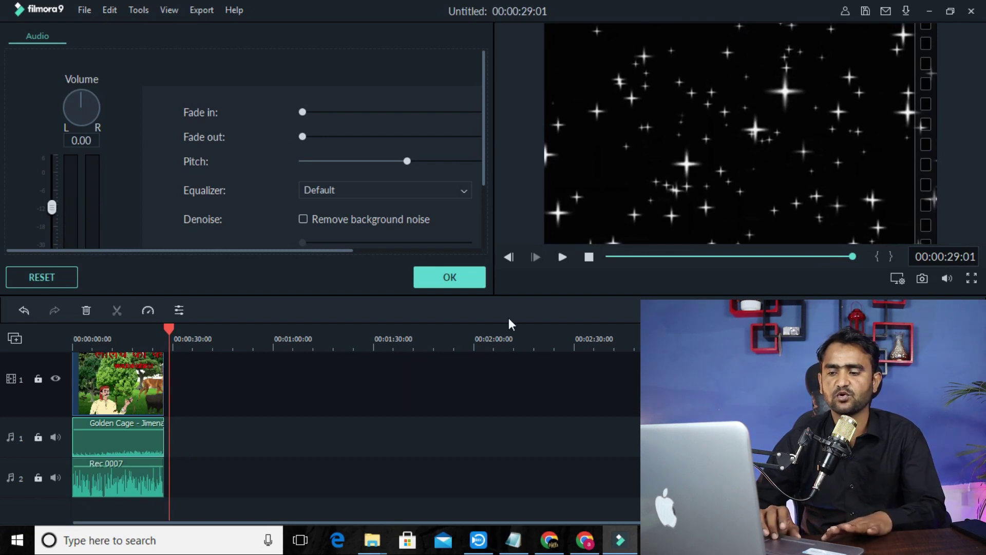
{"action": "left_click", "coordinate": [461, 277]}
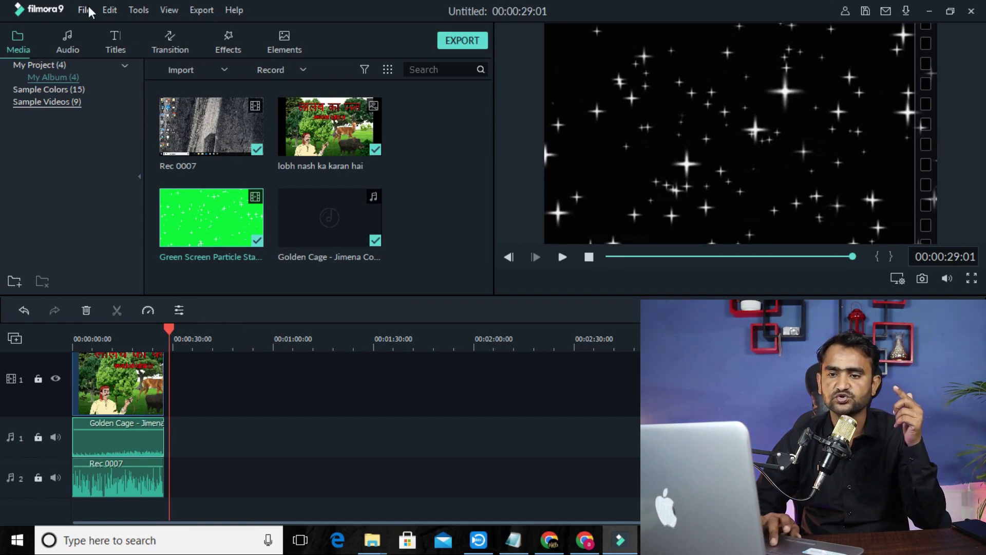
Step: Export the project as an MP4 to the desktop's New folder and open the exported My Video3 file for playback
{"action": "left_click", "coordinate": [453, 42]}
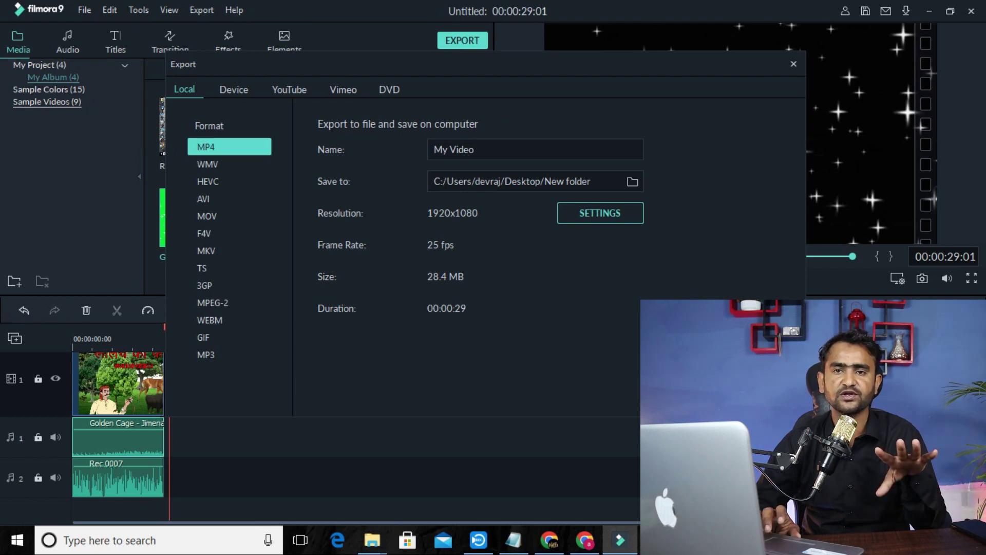
{"action": "key", "text": "Return"}
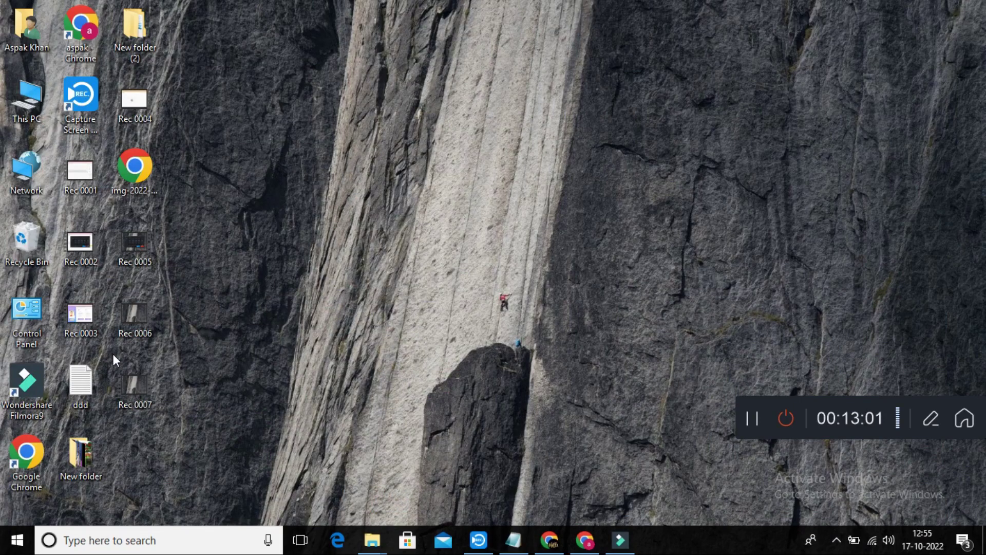
{"action": "double_click", "coordinate": [92, 458]}
{"action": "double_click", "coordinate": [425, 162]}
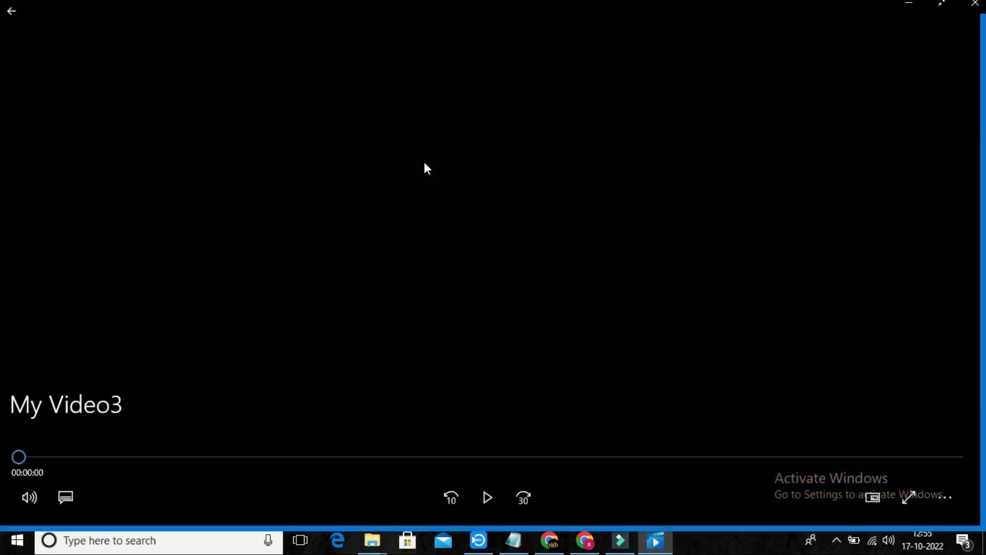